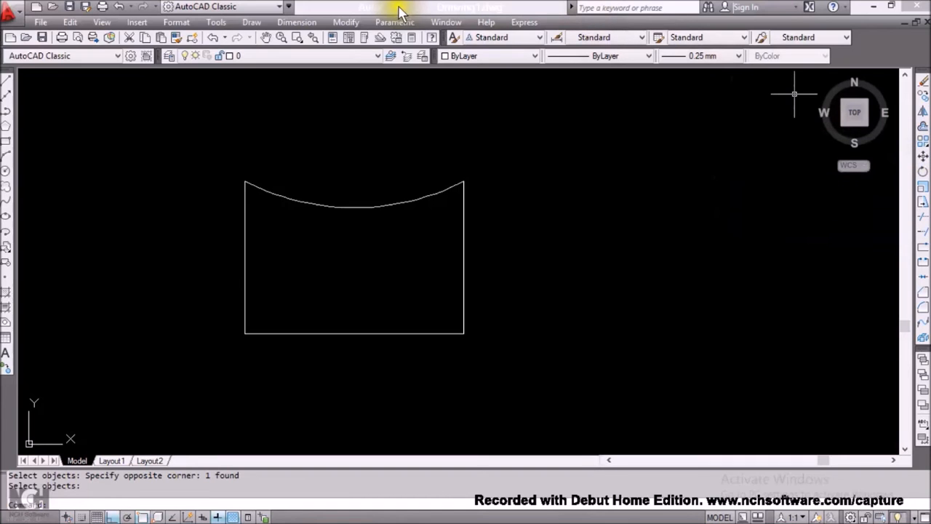
pyautogui.click(349, 21)
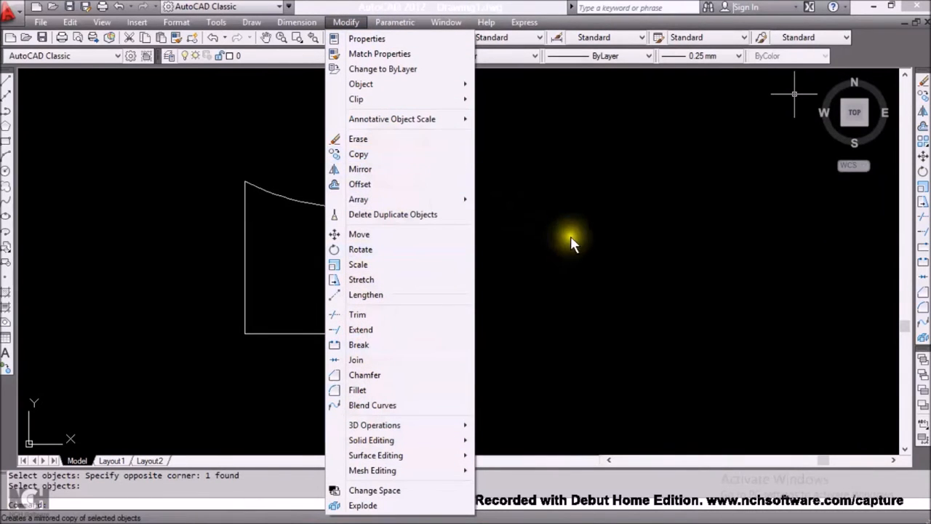
pyautogui.click(611, 181)
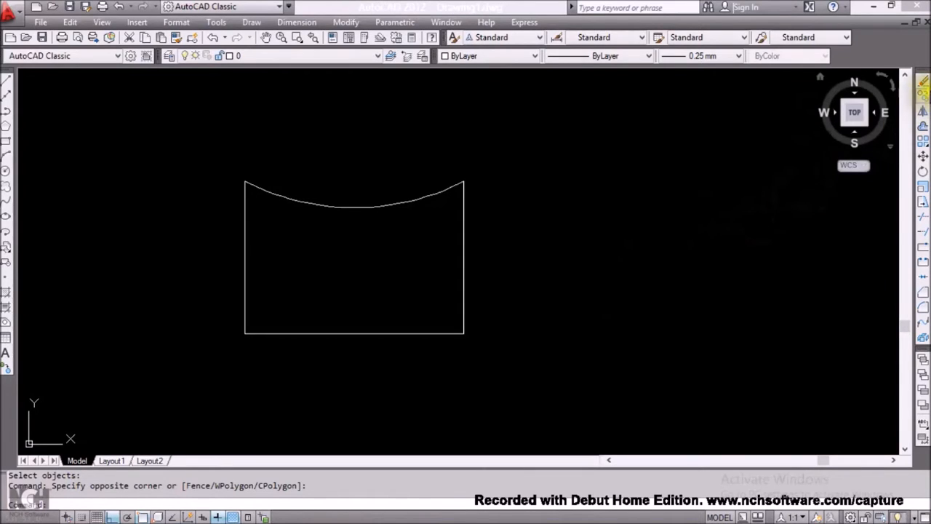
# Step: Erase the entire closed shape with the curved upper edge, and undo the erasure
pyautogui.click(924, 84)
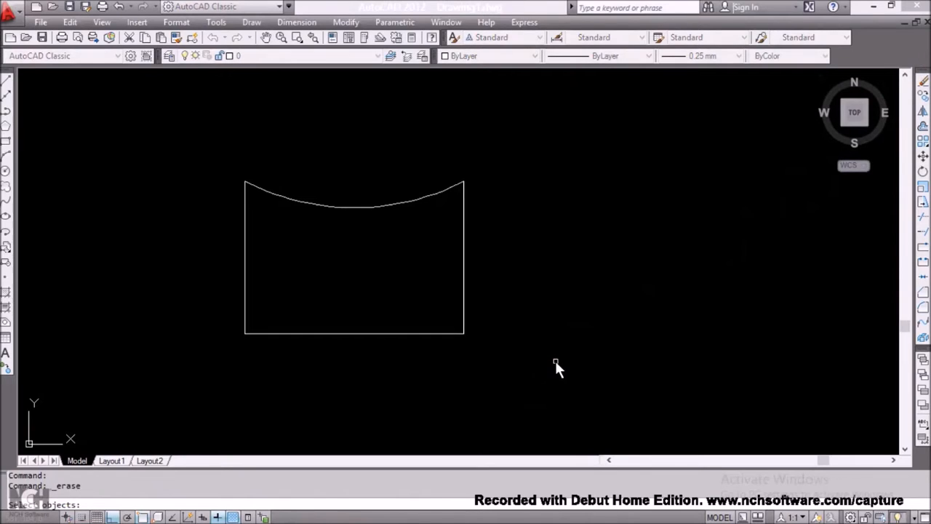
pyautogui.click(556, 361)
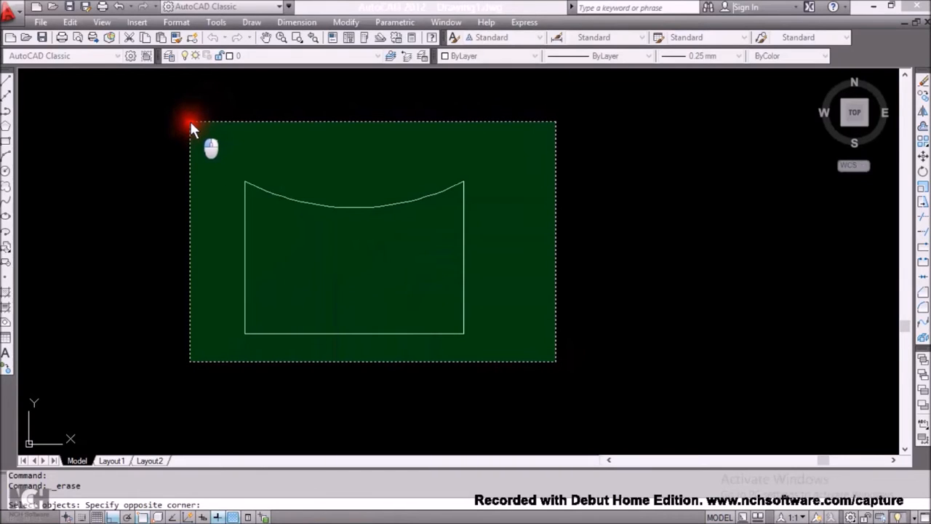
pyautogui.click(190, 123)
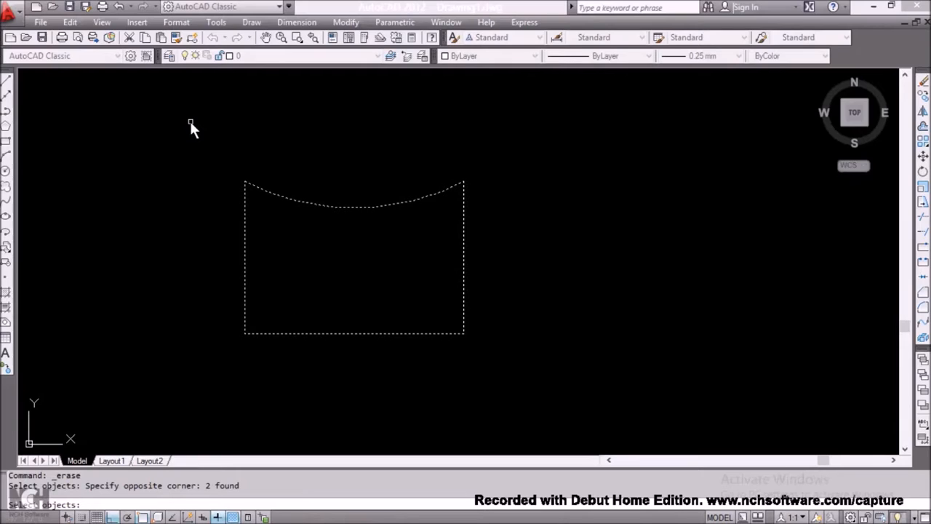
pyautogui.press('Return')
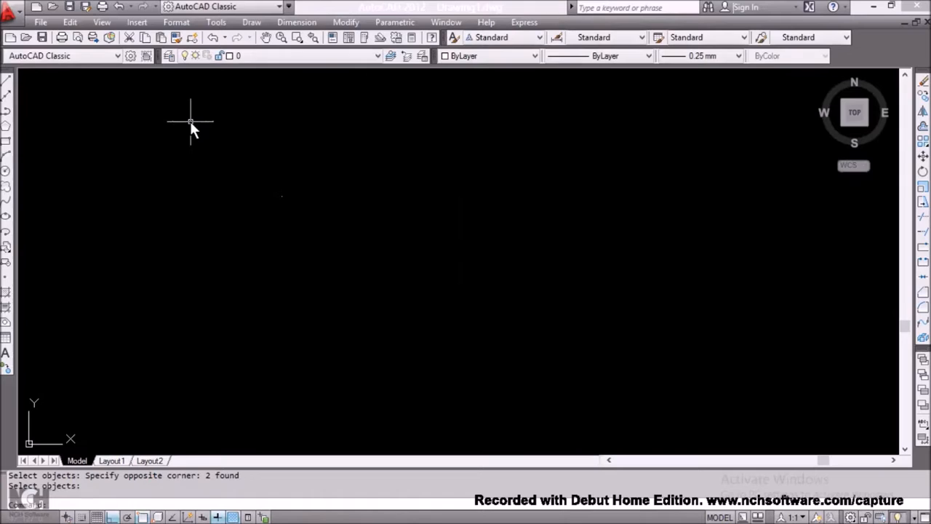
pyautogui.hotkey('ctrl', 'z')
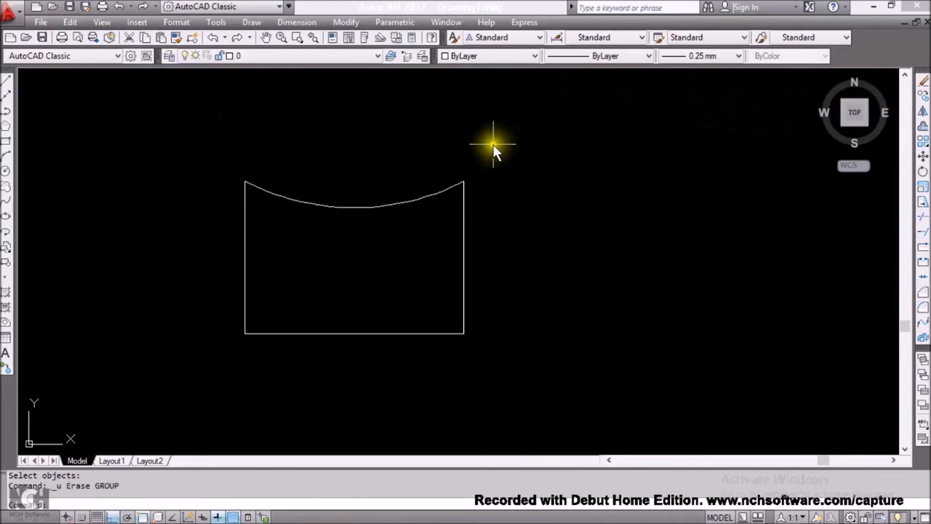
pyautogui.click(180, 237)
pyautogui.scroll(-2, 179, 237)
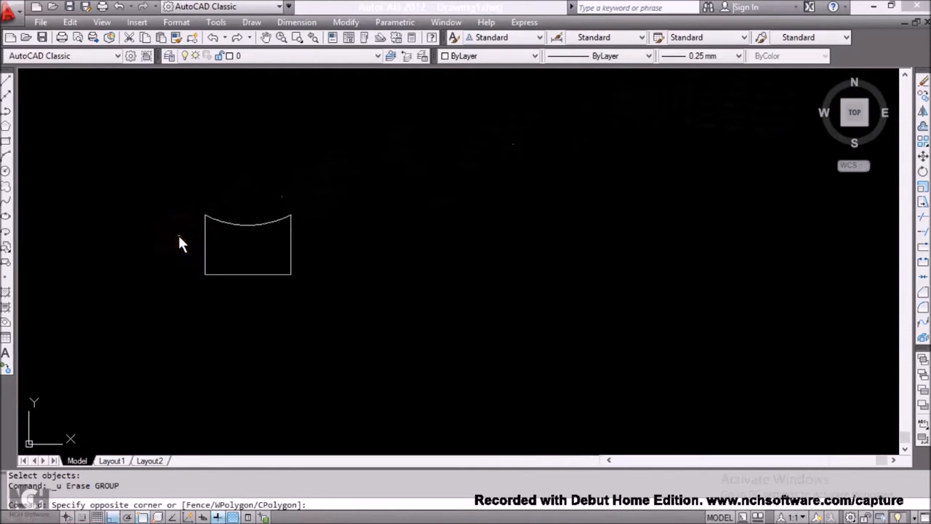
pyautogui.click(150, 289)
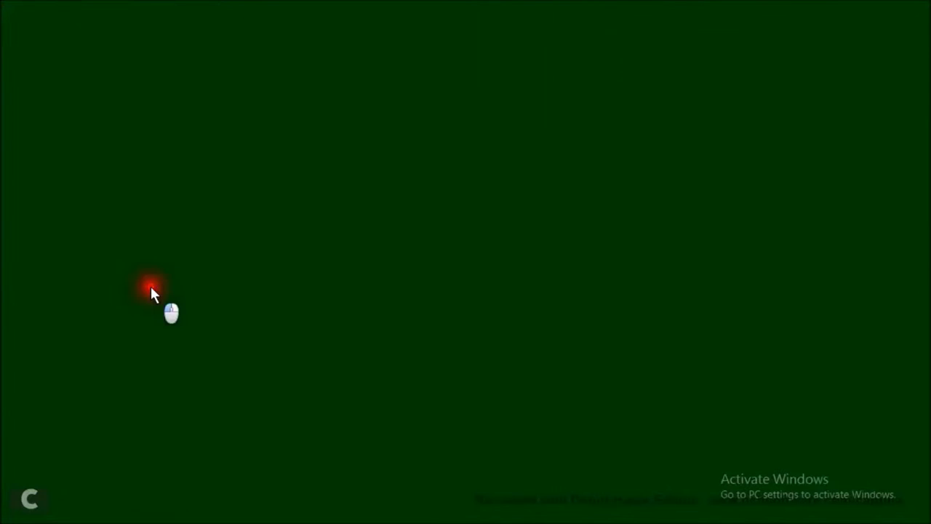
pyautogui.press('super')
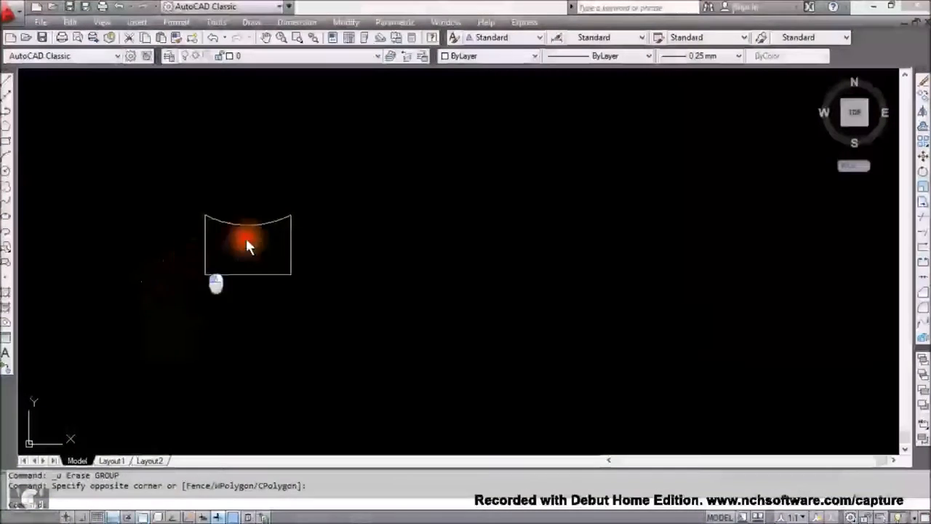
# Step: Copy the shape from its lower-right corner three times to the right, in a horizontal row about 120 units apart
pyautogui.scroll(2, 319, 233)
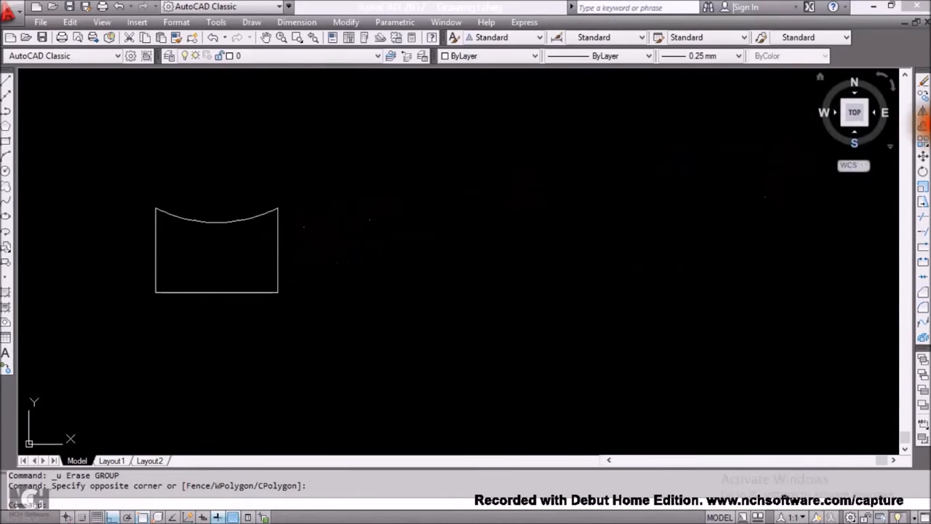
pyautogui.click(924, 97)
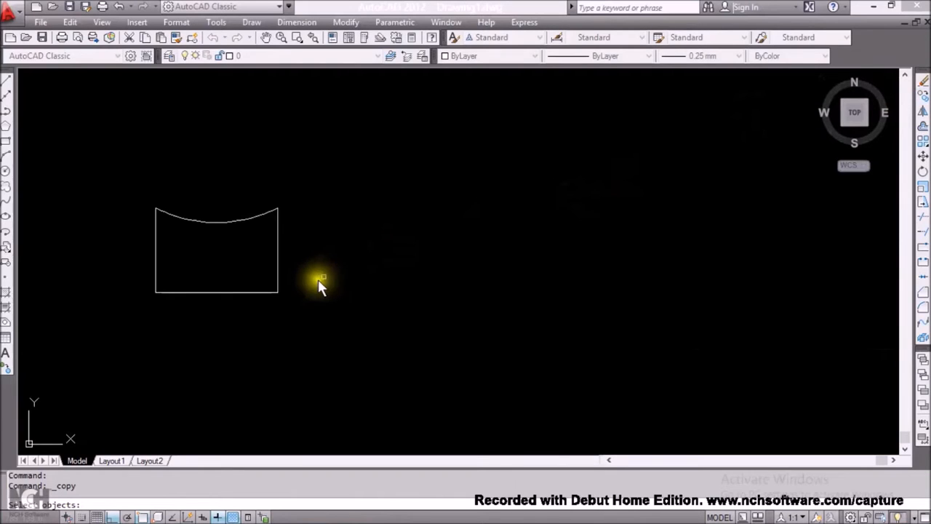
pyautogui.click(323, 308)
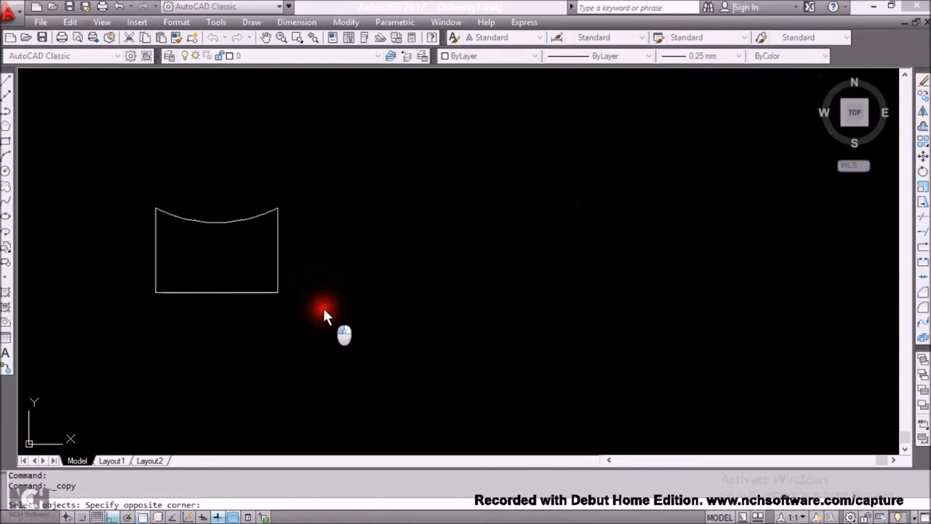
pyautogui.moveTo(324, 308); pyautogui.dragTo(137, 188)
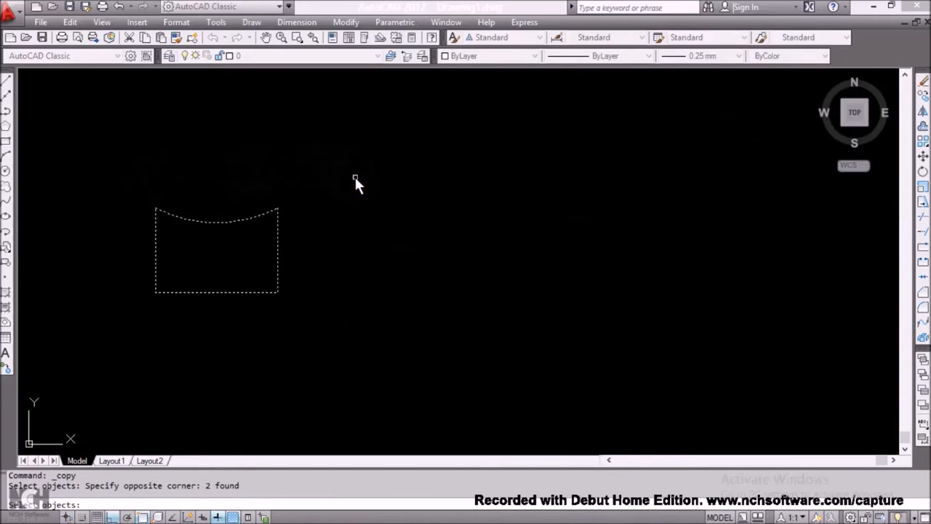
pyautogui.rightClick(355, 178)
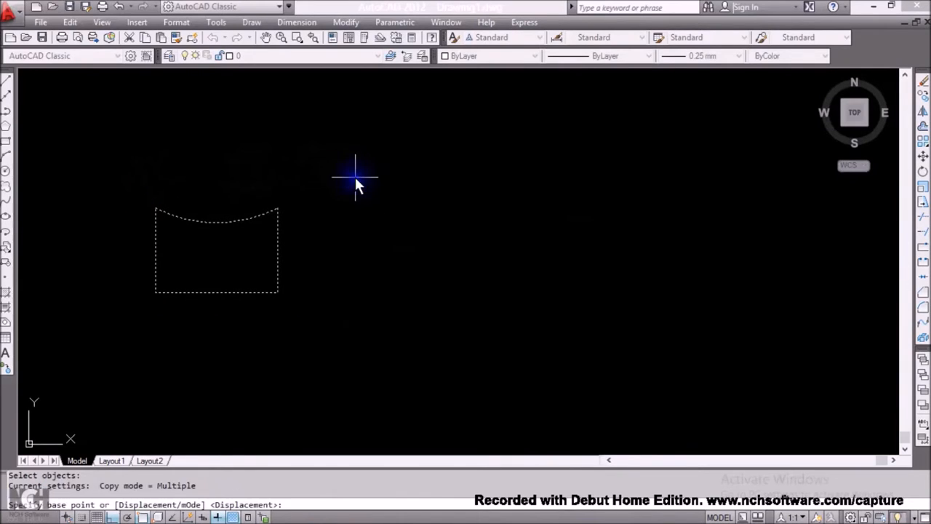
pyautogui.click(276, 293)
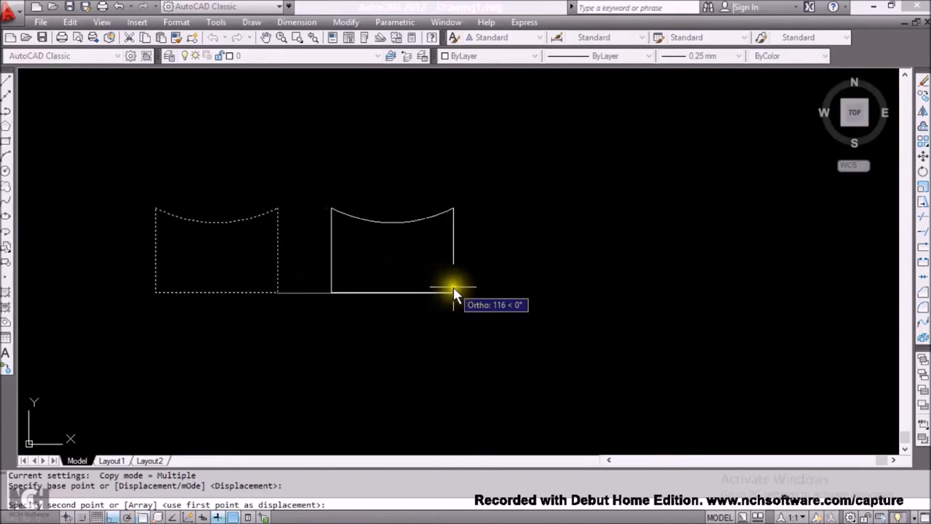
pyautogui.click(459, 291)
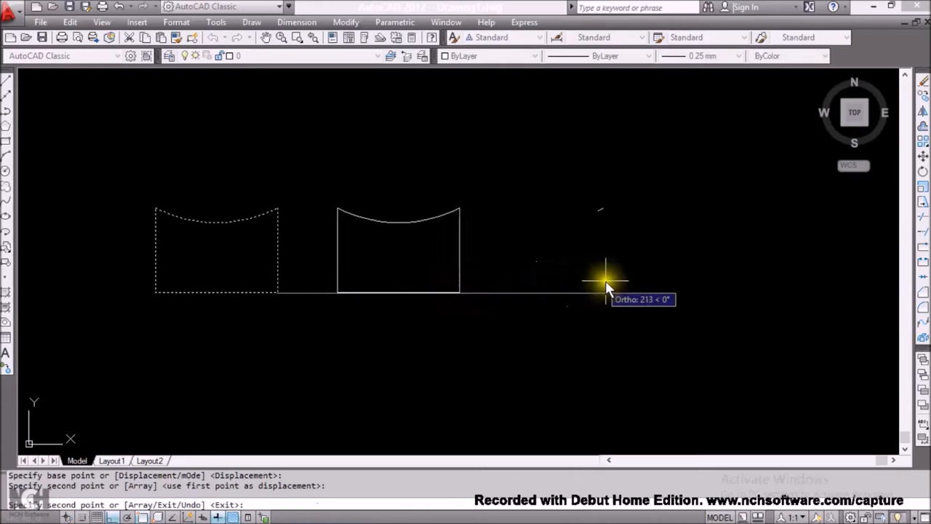
pyautogui.click(639, 292)
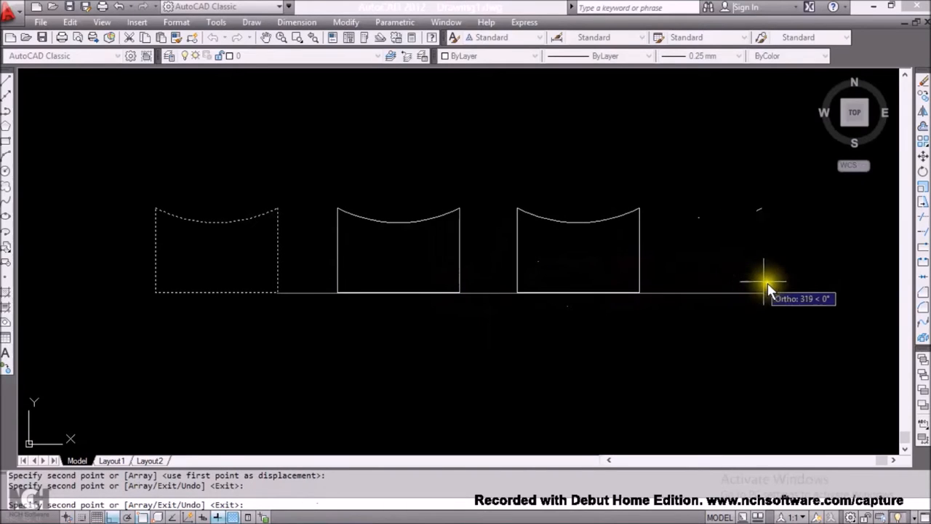
pyautogui.click(819, 292)
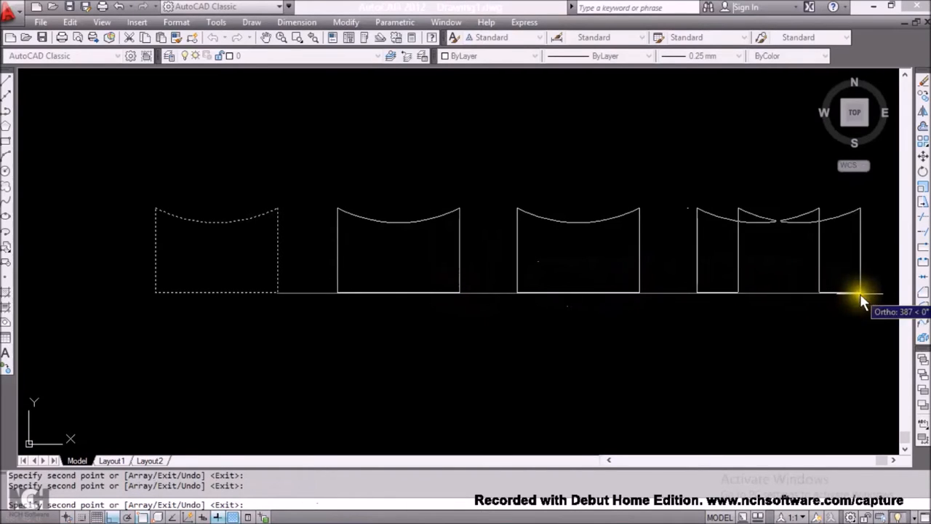
pyautogui.rightClick(806, 304)
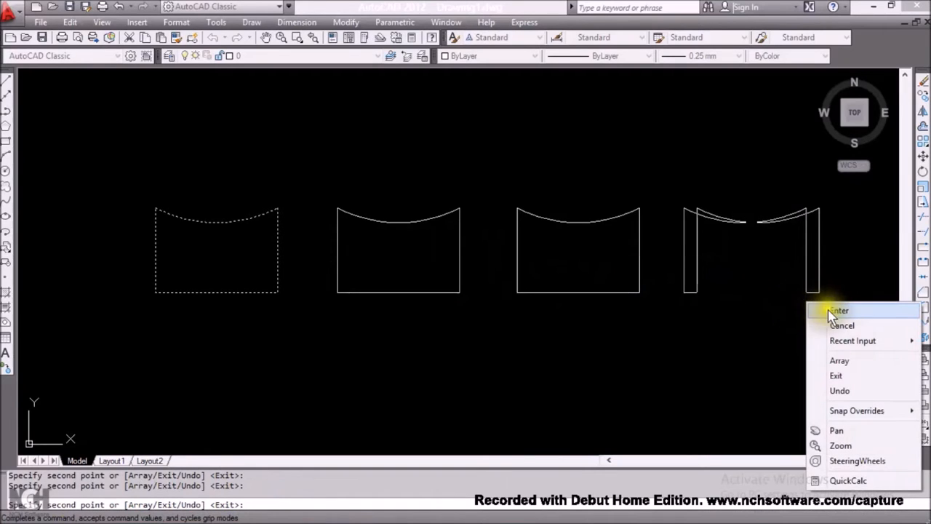
pyautogui.click(828, 311)
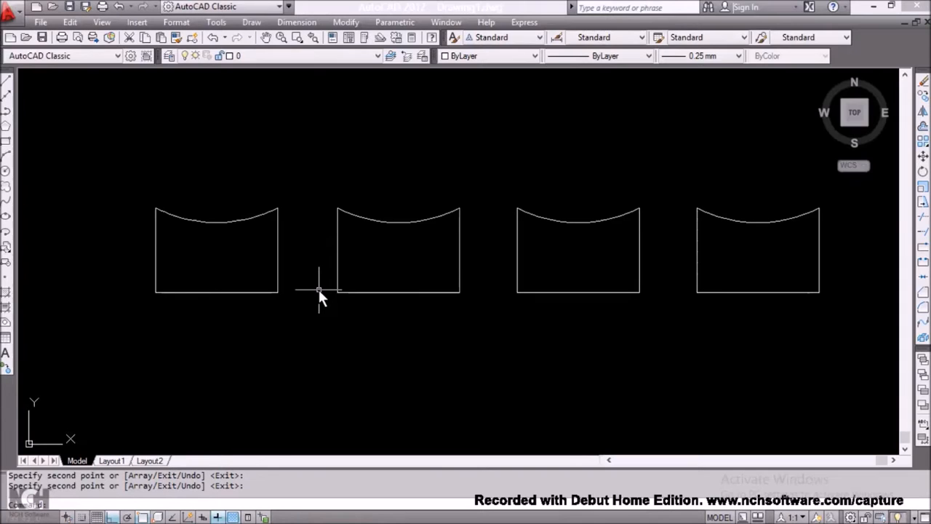
# Step: Erase the three copies, leaving only the original shape
pyautogui.click(924, 82)
pyautogui.click(834, 335)
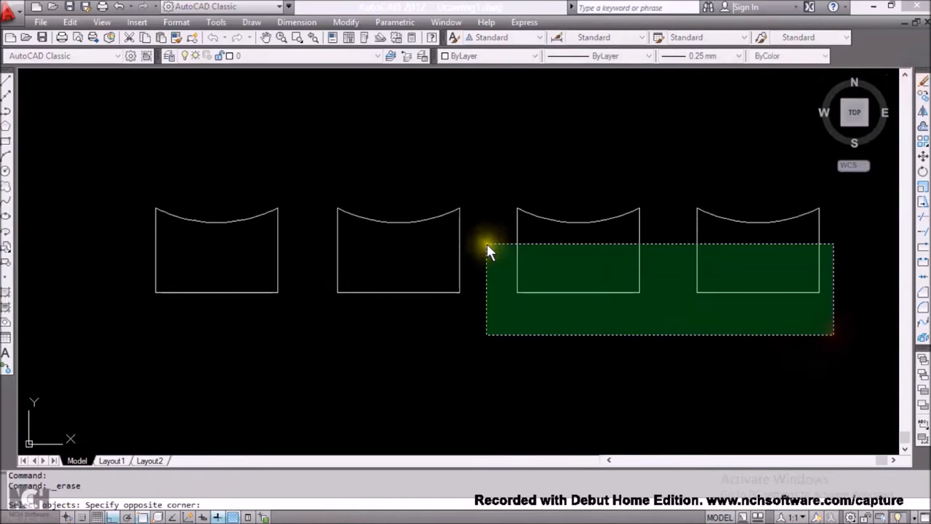
pyautogui.click(354, 193)
pyautogui.press('Return')
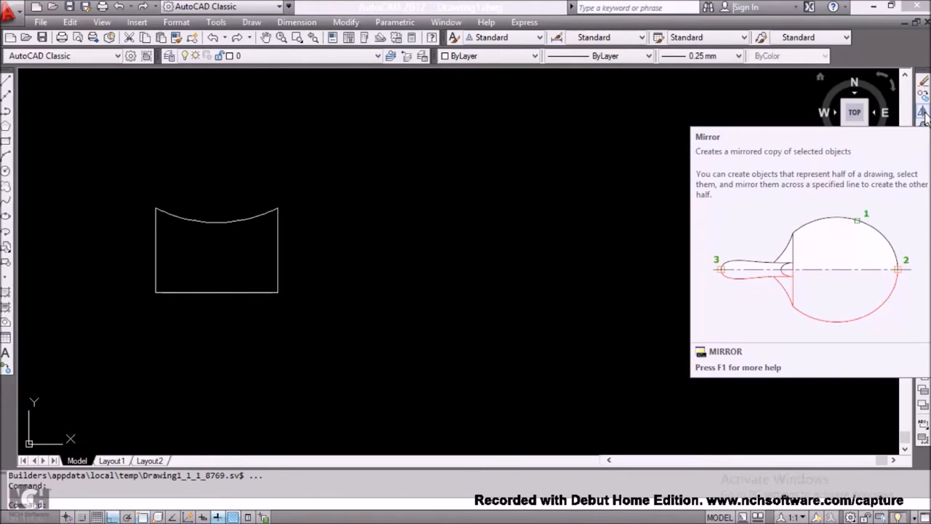
# Step: Mirror the shape downward about its straight bottom edge, keeping the source objects
pyautogui.click(923, 112)
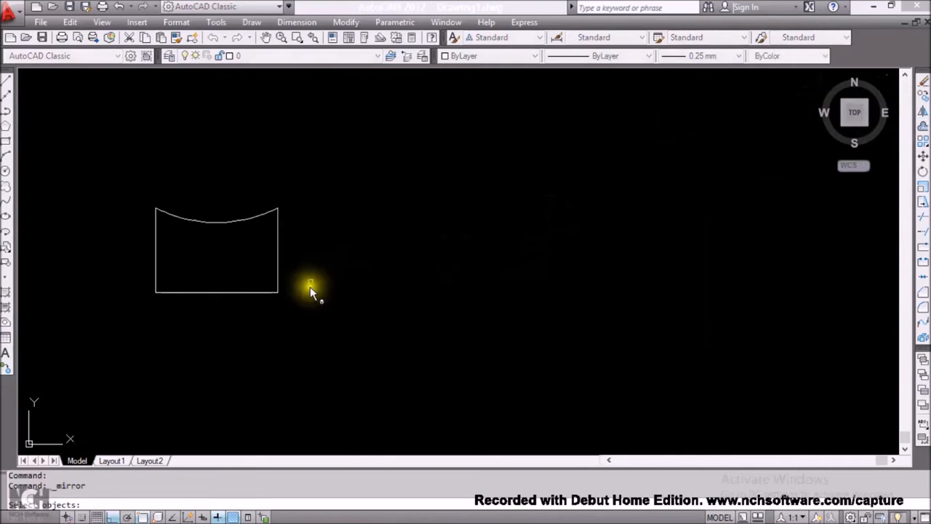
pyautogui.click(322, 310)
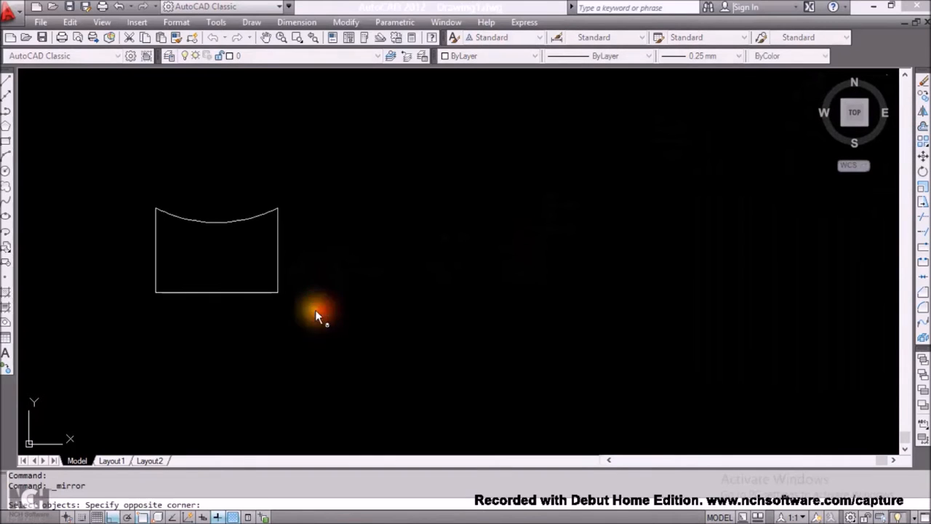
pyautogui.click(112, 182)
pyautogui.press('Return')
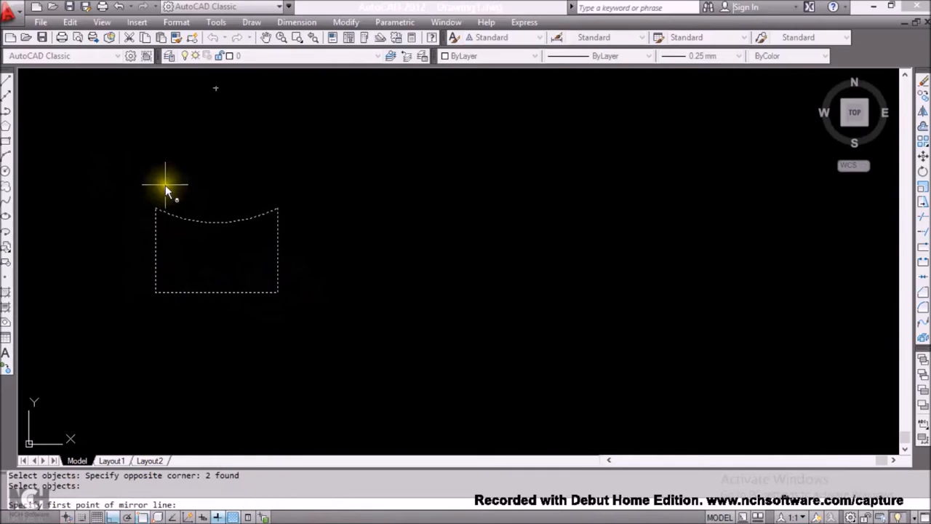
pyautogui.click(277, 292)
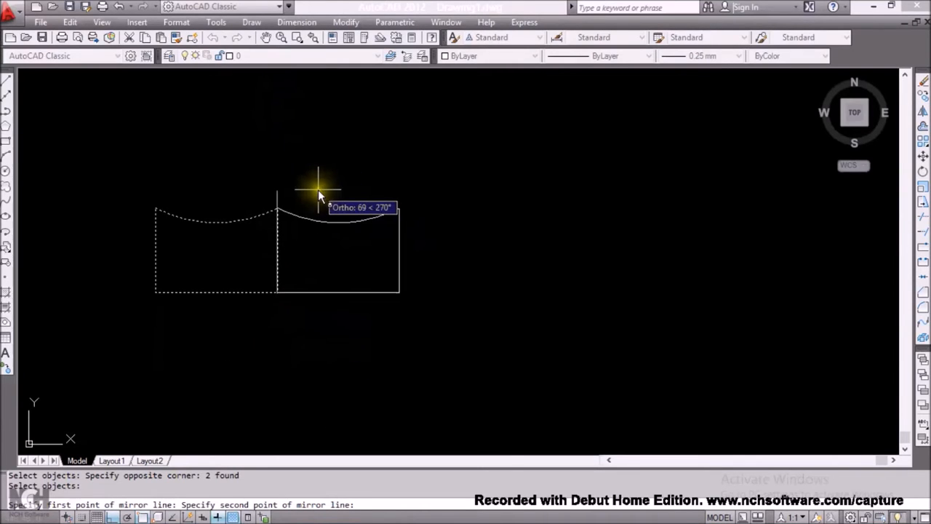
pyautogui.click(350, 293)
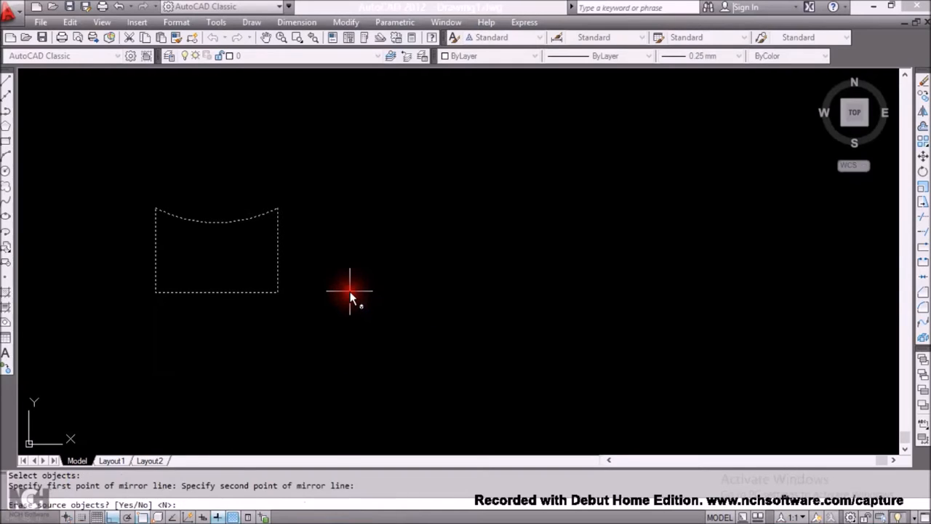
pyautogui.rightClick(351, 295)
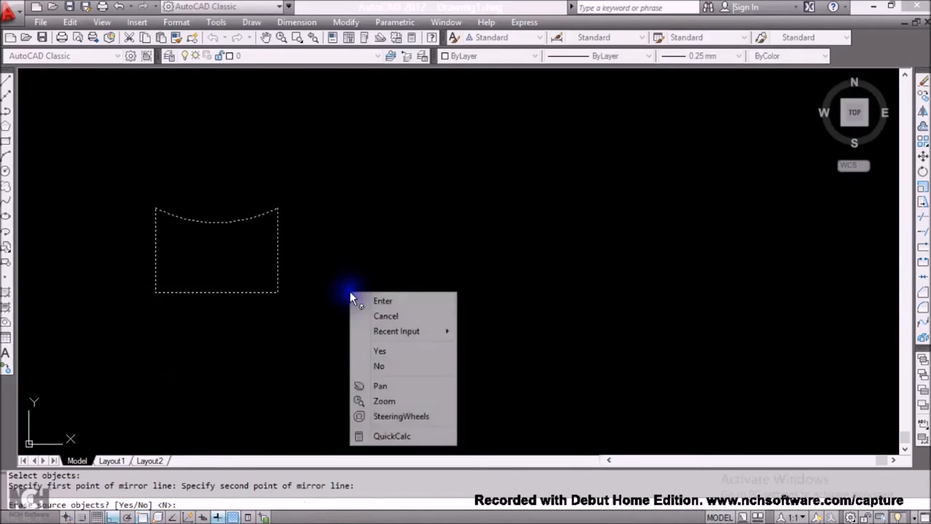
pyautogui.click(373, 300)
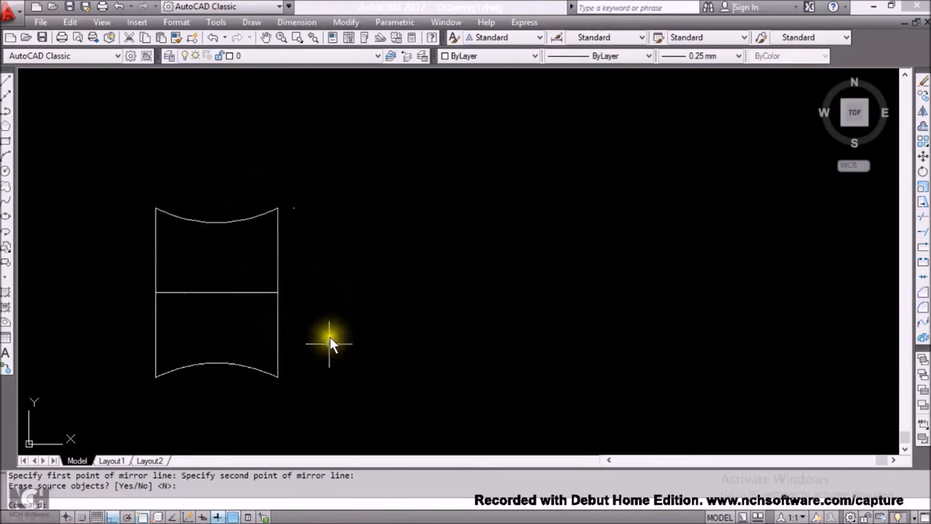
# Step: Mirror the upper and lower shapes to the right about their vertical right edge, keeping the source objects
pyautogui.click(924, 113)
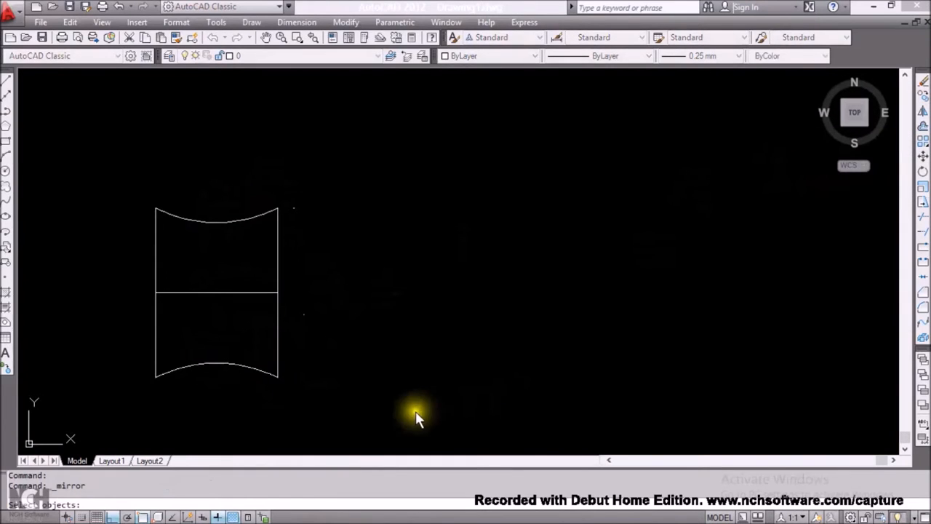
pyautogui.click(354, 401)
pyautogui.click(126, 182)
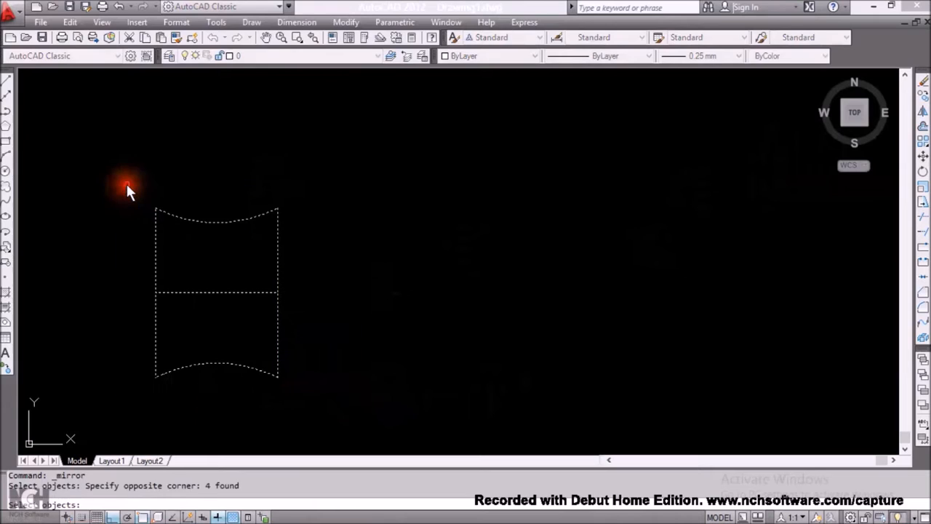
pyautogui.press('Return')
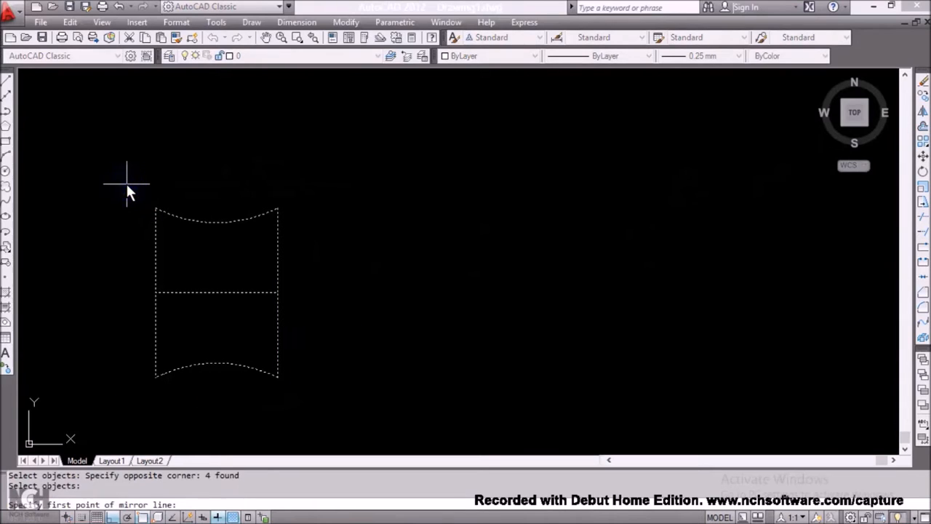
pyautogui.click(278, 293)
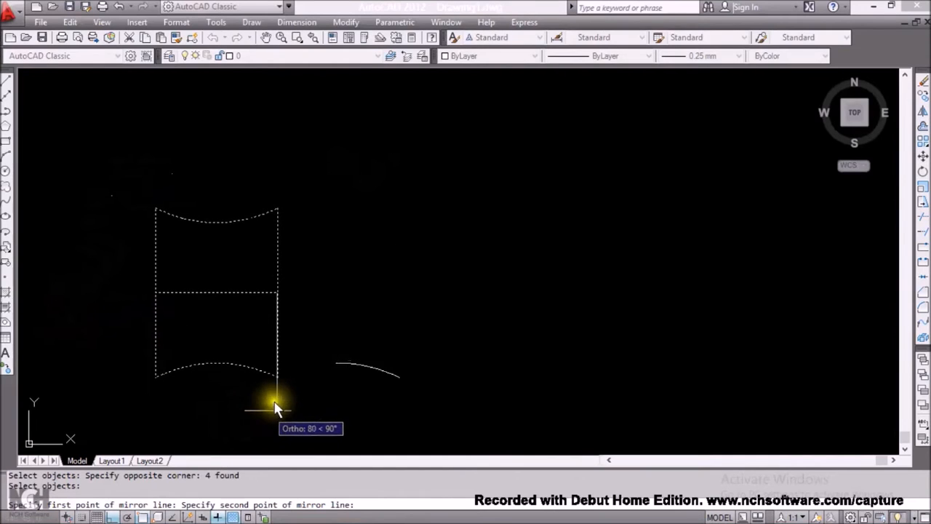
pyautogui.click(280, 159)
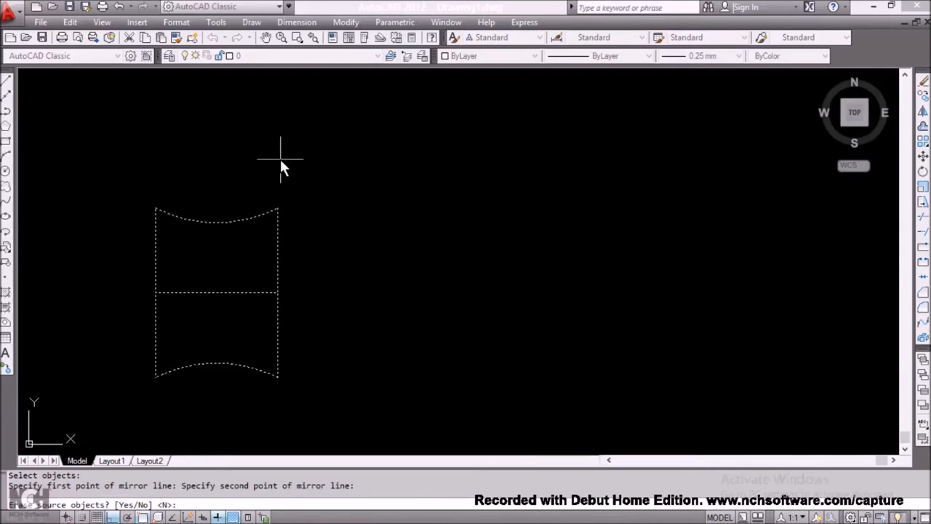
pyautogui.rightClick(280, 159)
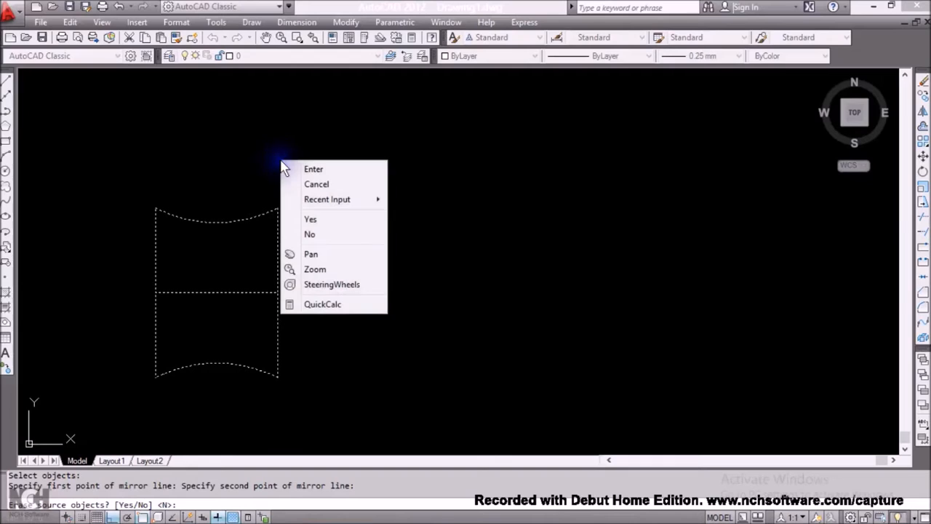
pyautogui.click(296, 165)
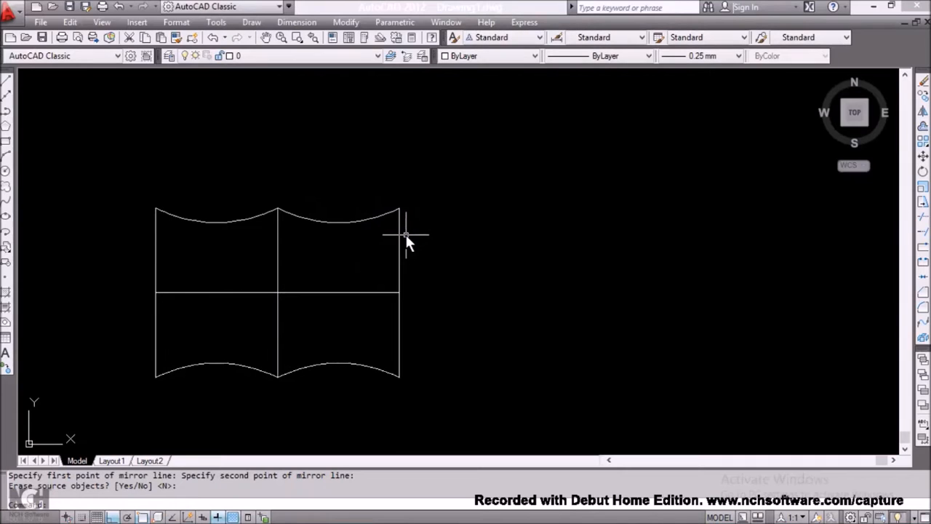
pyautogui.click(471, 308)
pyautogui.click(591, 293)
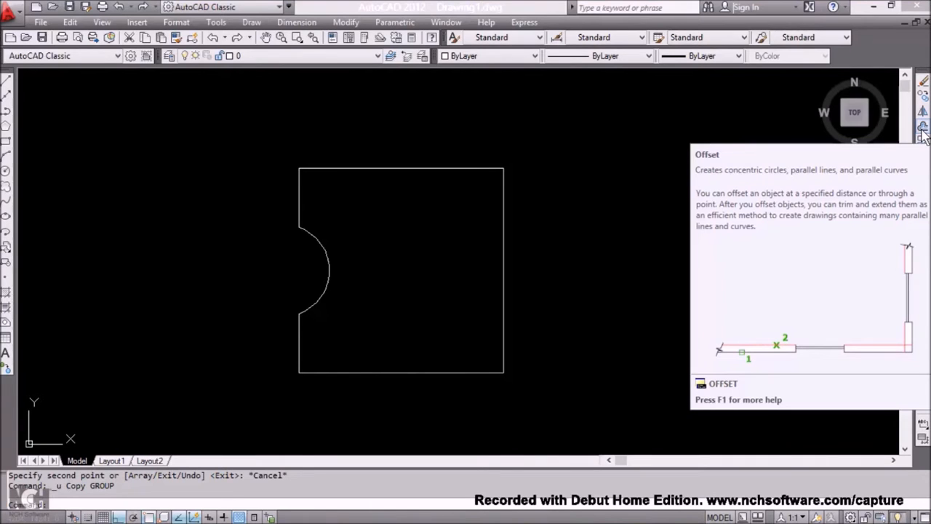
# Step: Offset the right vertical edge of the notched square outward to the right by 500
pyautogui.click(922, 131)
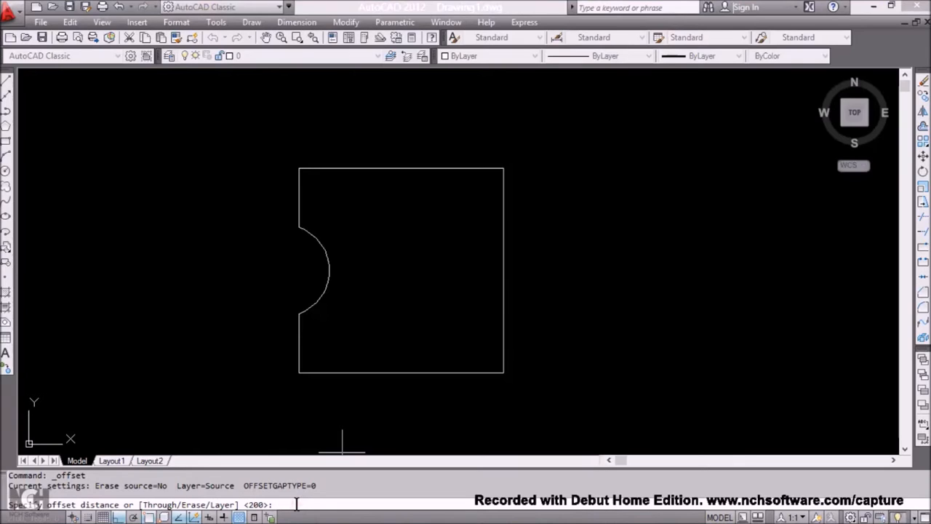
pyautogui.write('500')
pyautogui.press('Return')
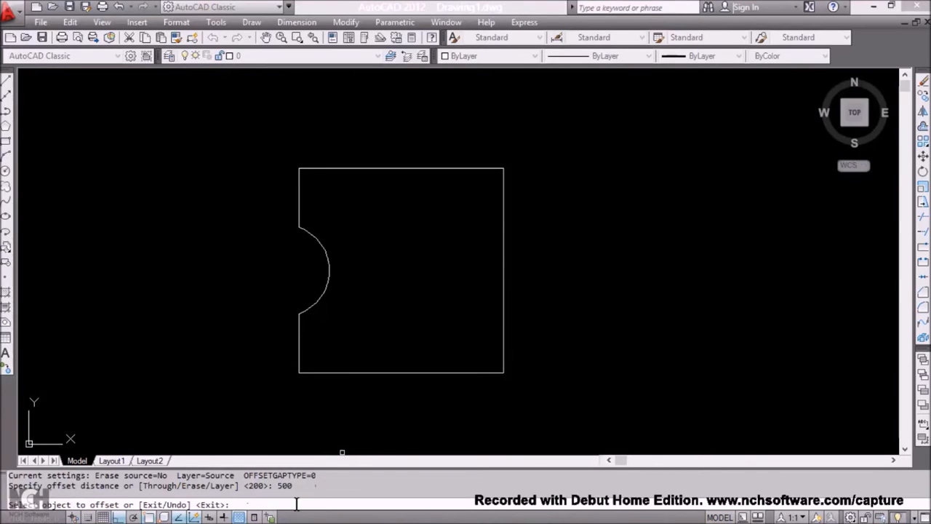
pyautogui.click(503, 283)
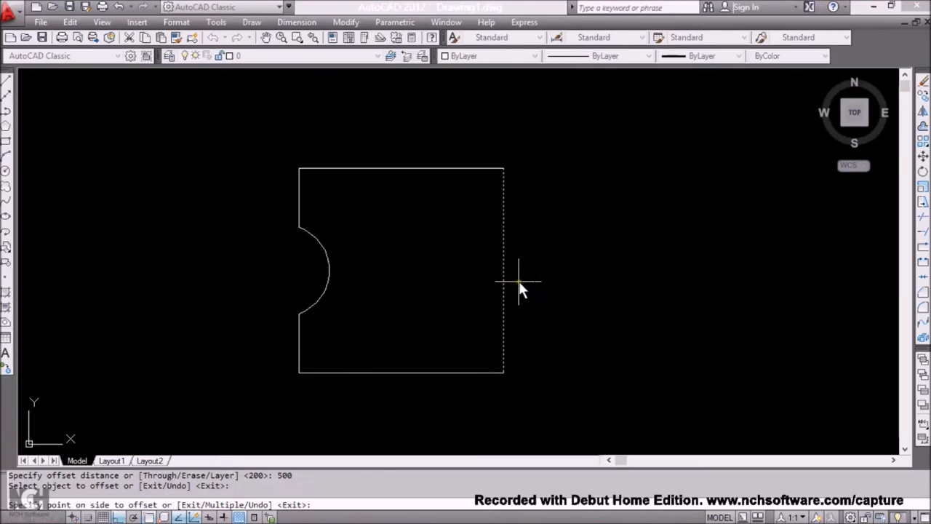
pyautogui.click(551, 278)
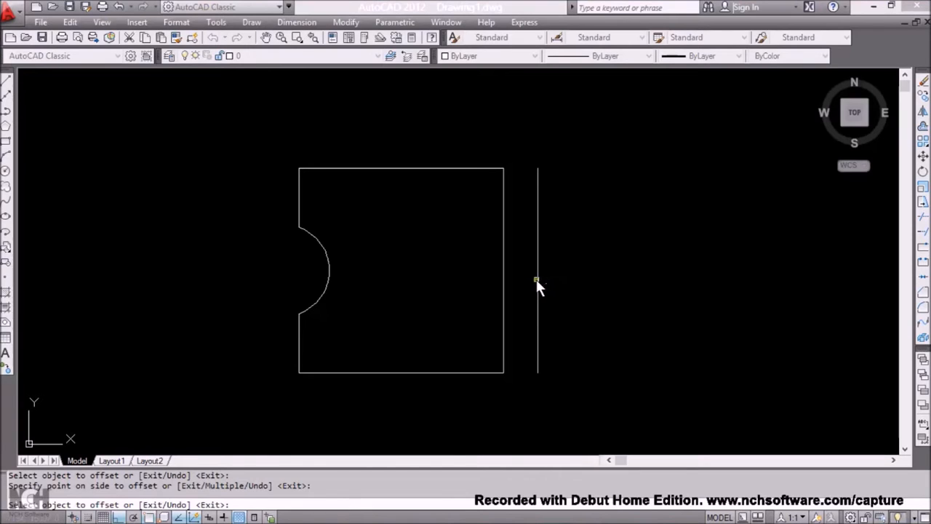
# Step: Repeat the 500 offset to the right from each newest line, adding five more evenly spaced vertical lines
pyautogui.click(537, 280)
pyautogui.click(551, 279)
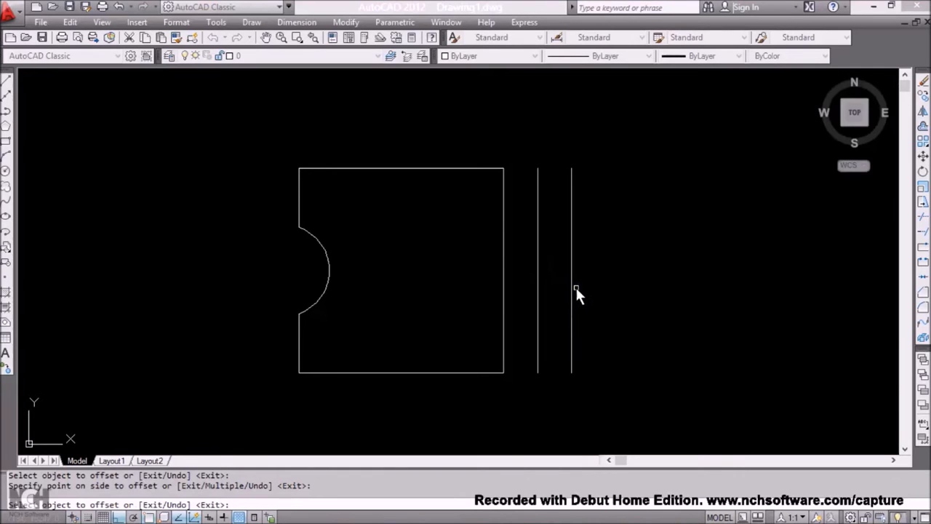
pyautogui.click(573, 287)
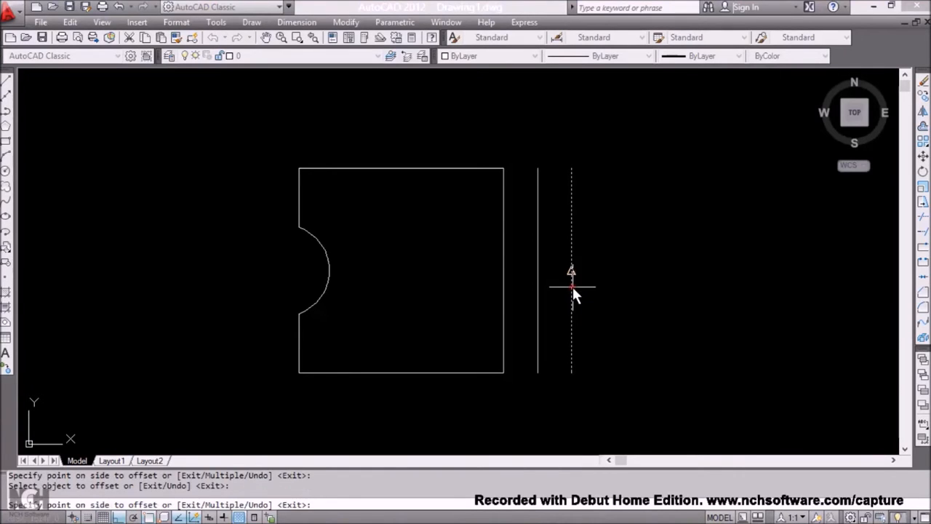
pyautogui.click(594, 288)
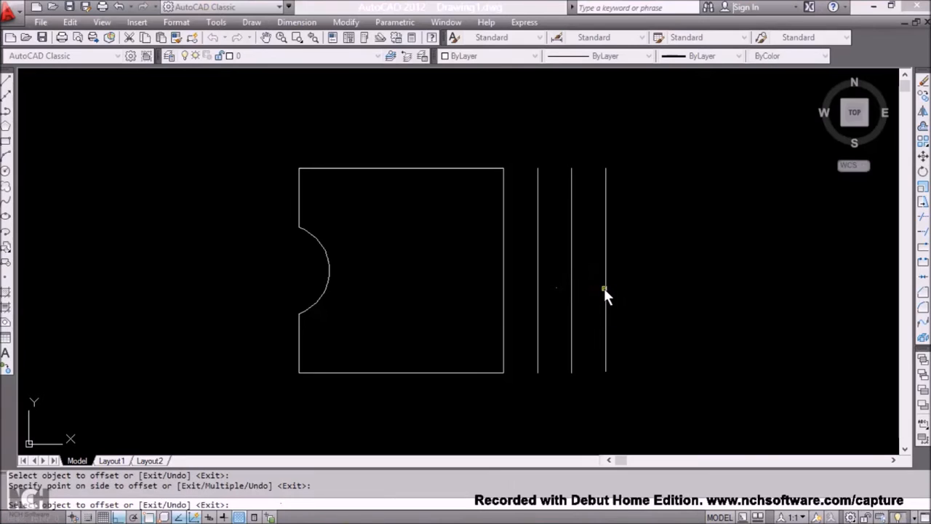
pyautogui.click(604, 287)
pyautogui.click(628, 286)
pyautogui.click(639, 288)
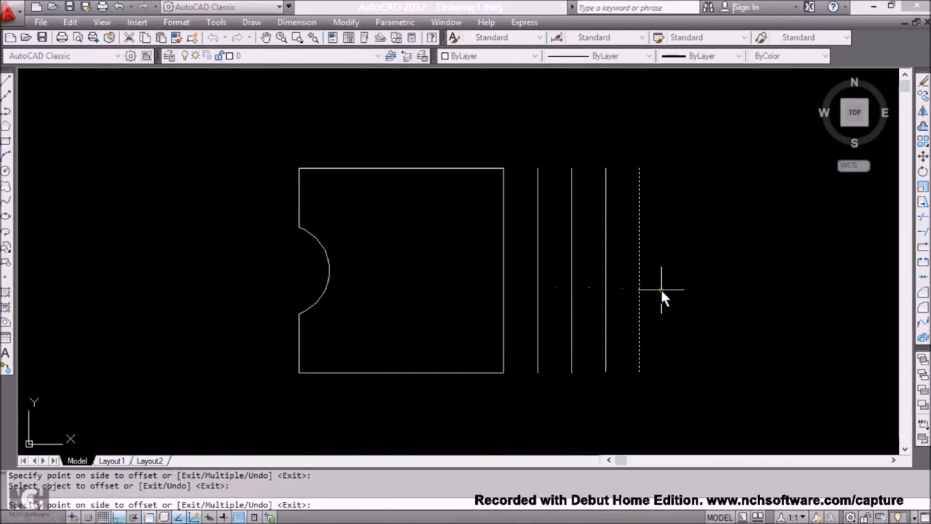
pyautogui.click(661, 289)
pyautogui.click(675, 289)
pyautogui.click(692, 288)
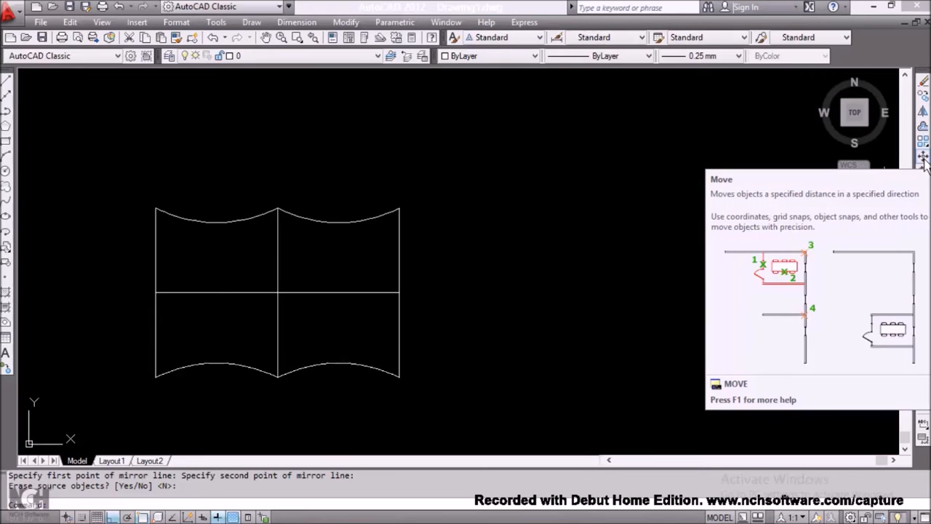
# Step: Move the whole four-part shape horizontally to the right by about 226 units, using the right end of its horizontal centerline as base point
pyautogui.click(922, 157)
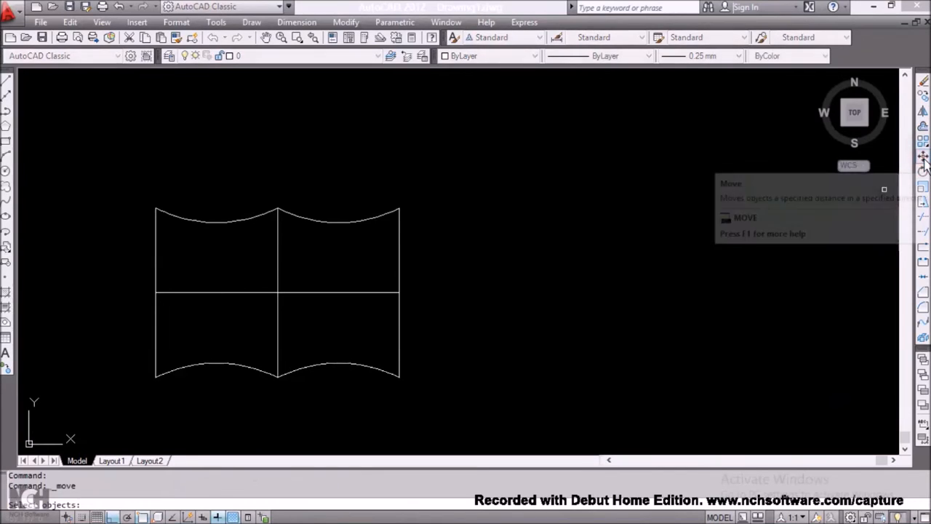
pyautogui.click(439, 391)
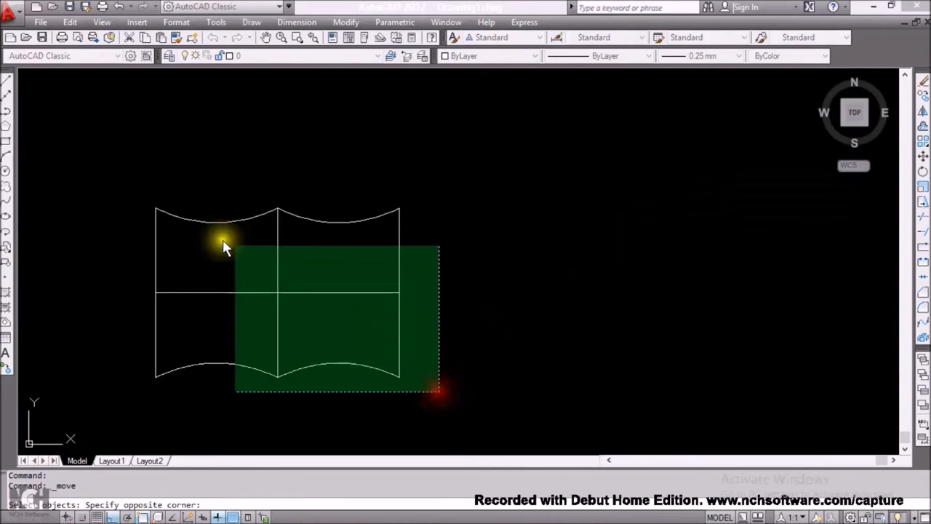
pyautogui.click(104, 156)
pyautogui.press('Return')
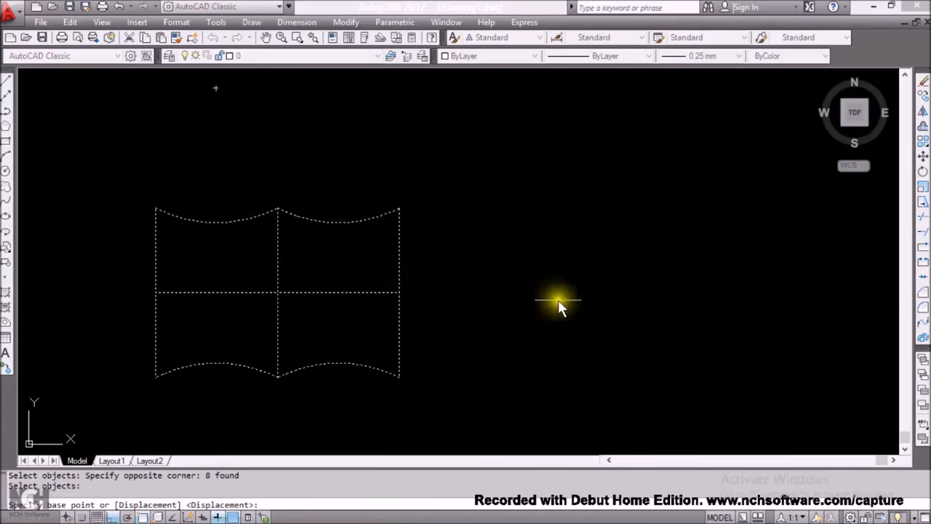
pyautogui.click(398, 293)
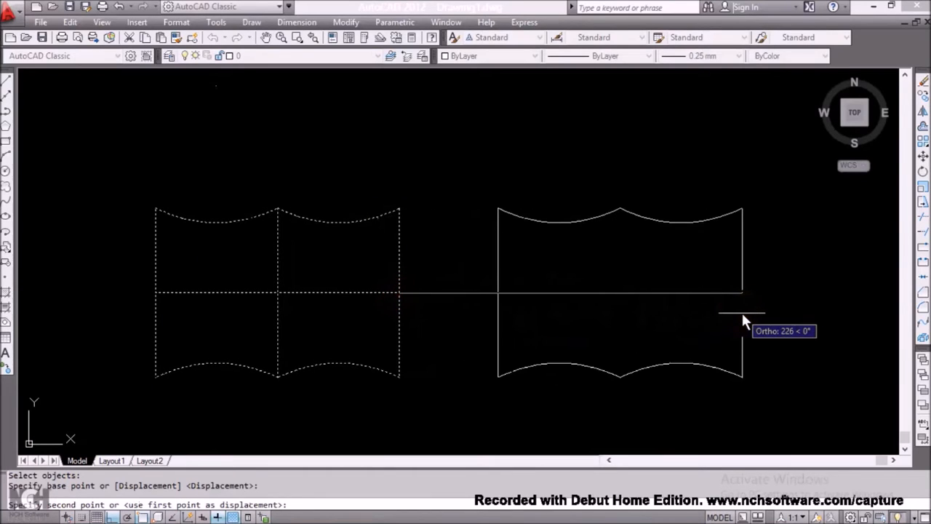
pyautogui.click(741, 314)
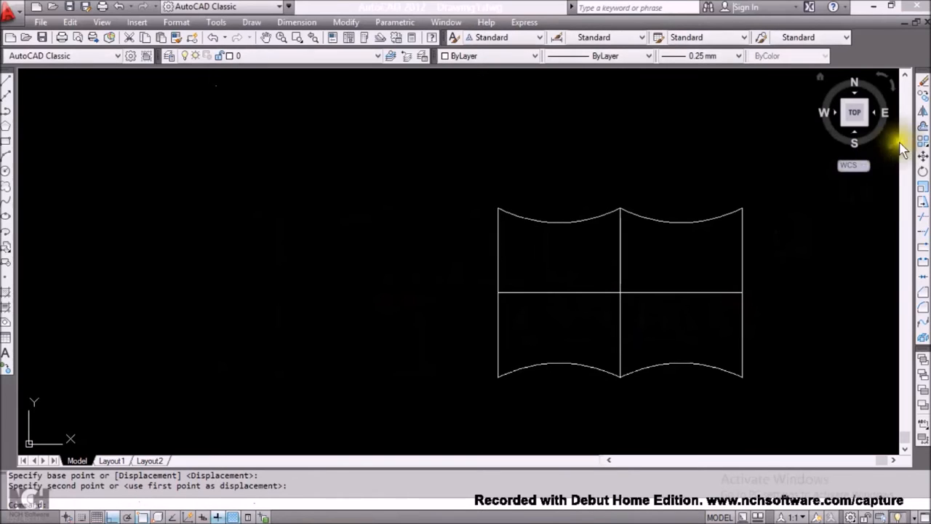
# Step: Move the whole four-part shape horizontally back to the drawing's left side, using the left end of its horizontal centerline as base point
pyautogui.click(923, 156)
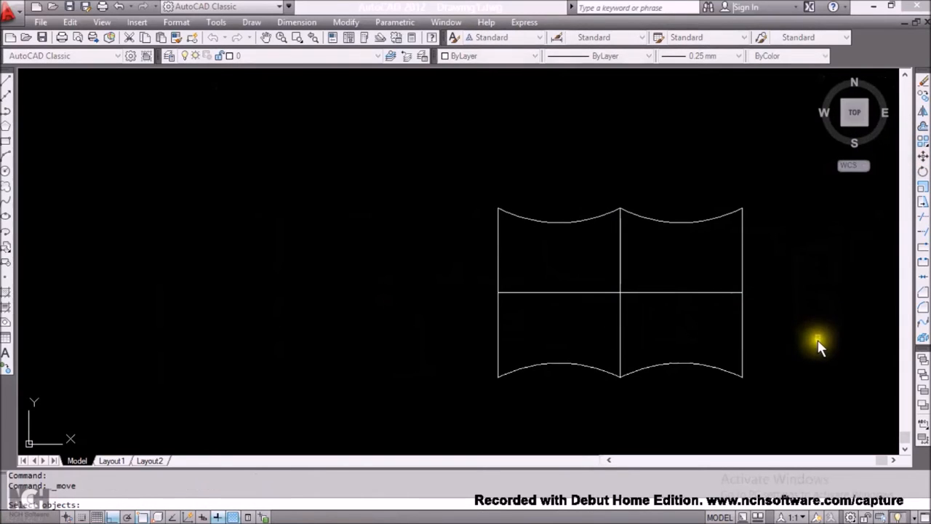
pyautogui.click(798, 378)
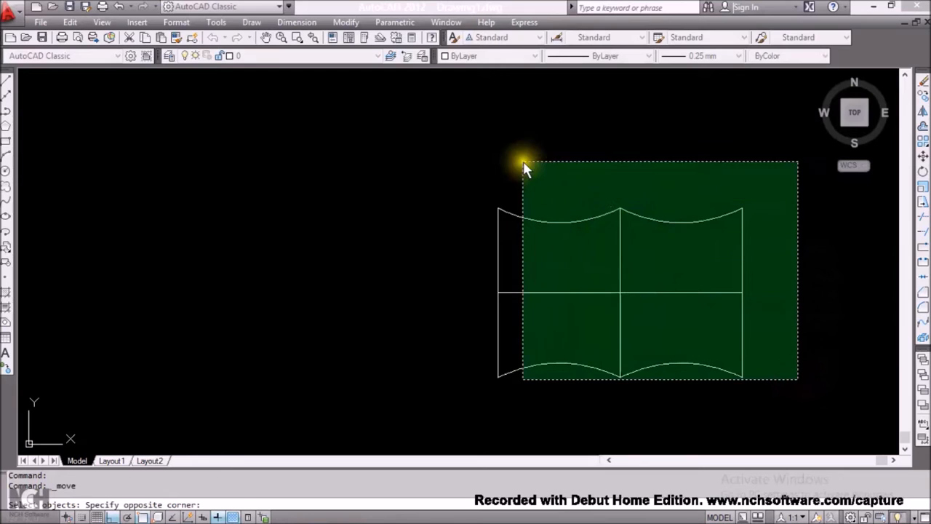
pyautogui.click(462, 180)
pyautogui.rightClick(462, 177)
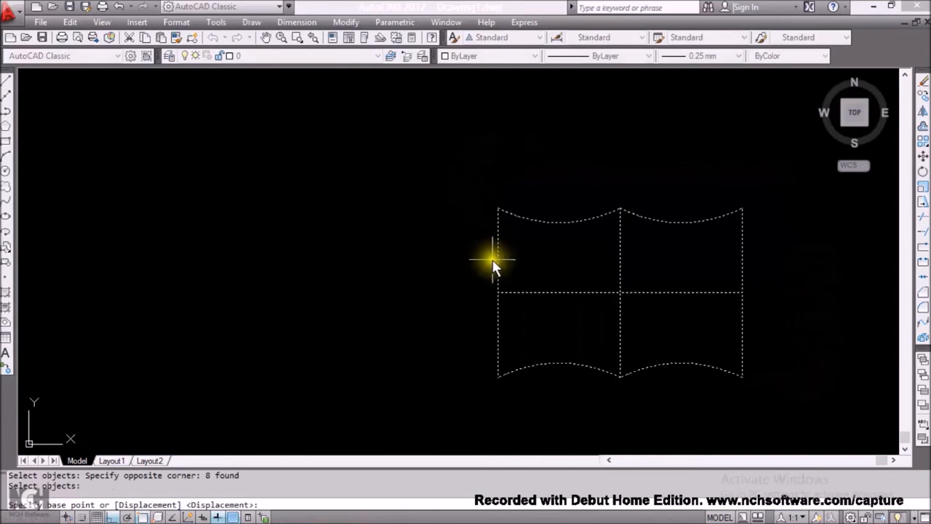
pyautogui.click(498, 294)
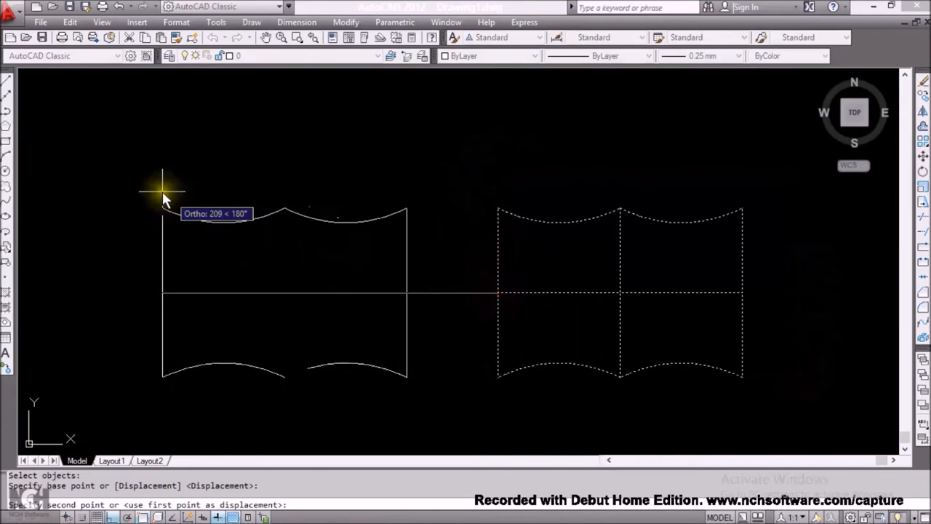
pyautogui.click(117, 196)
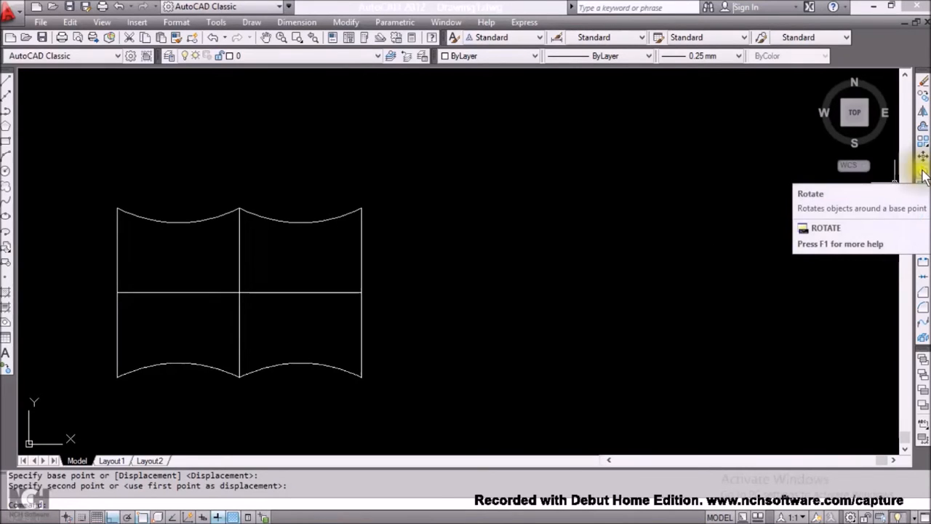
# Step: Rotate the whole four-part shape clockwise about its lower-right corner to a freehand slanted angle, with Ortho turned off
pyautogui.click(923, 173)
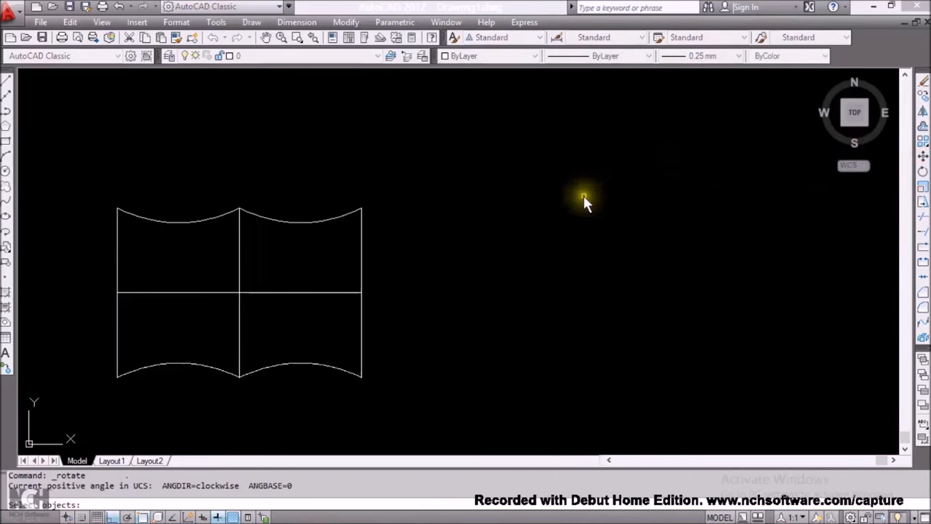
pyautogui.click(424, 392)
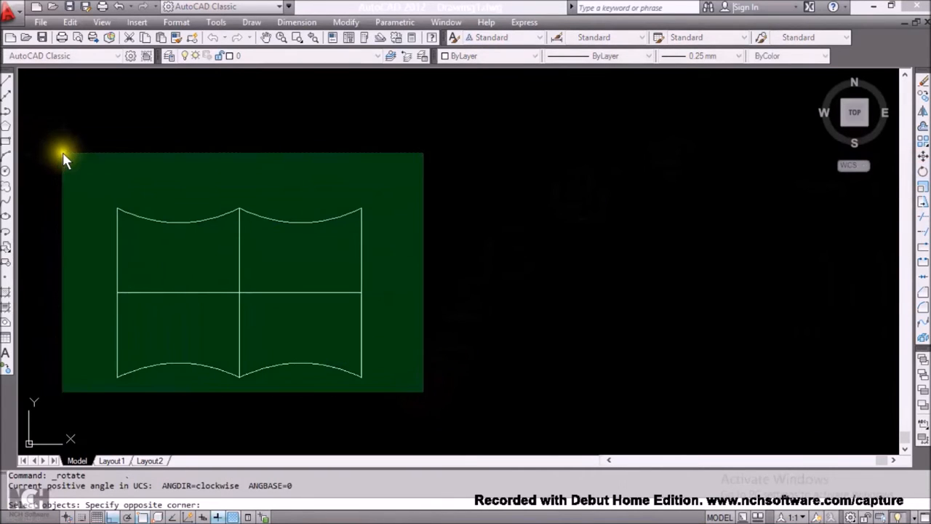
pyautogui.click(64, 157)
pyautogui.press('Return')
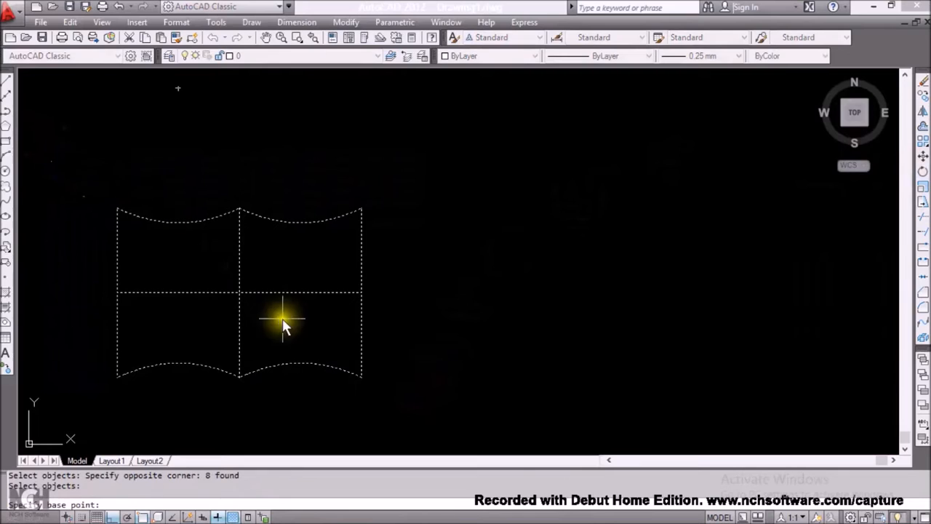
pyautogui.click(362, 378)
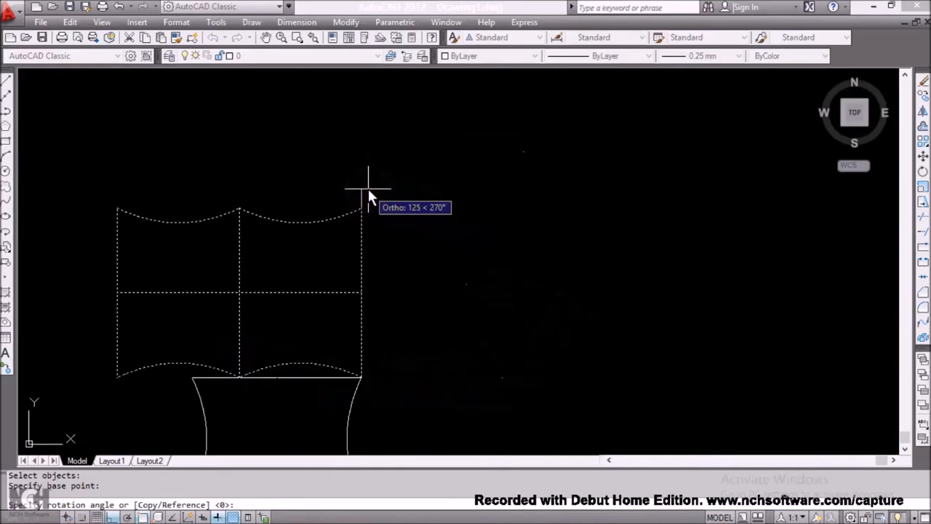
pyautogui.click(111, 516)
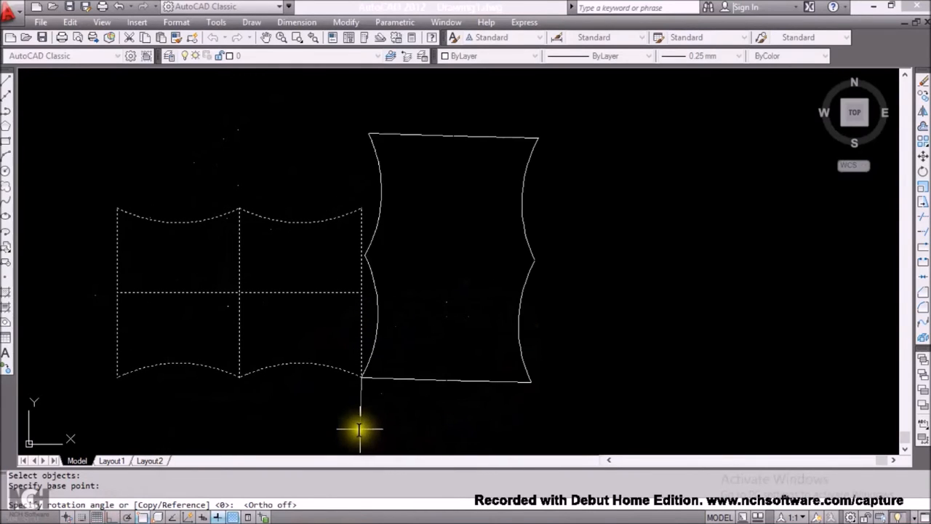
pyautogui.click(333, 441)
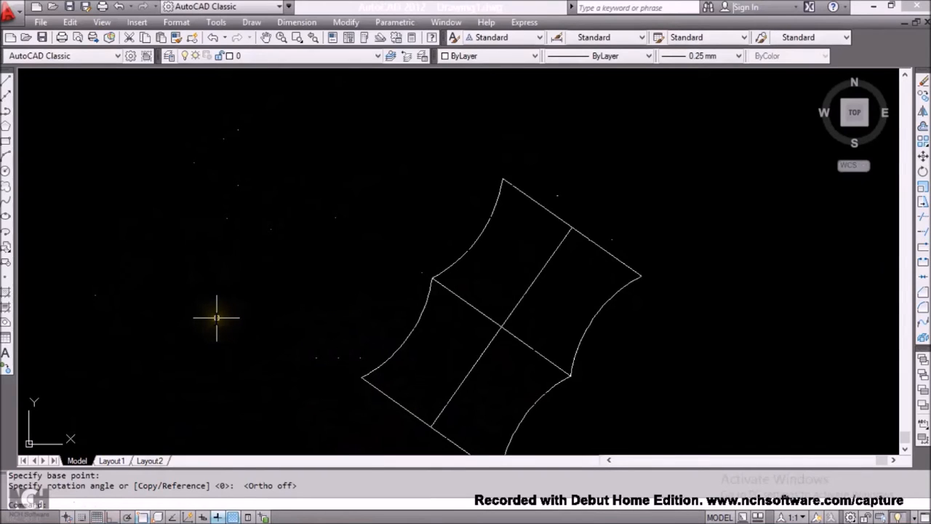
pyautogui.scroll(-2, 216, 317)
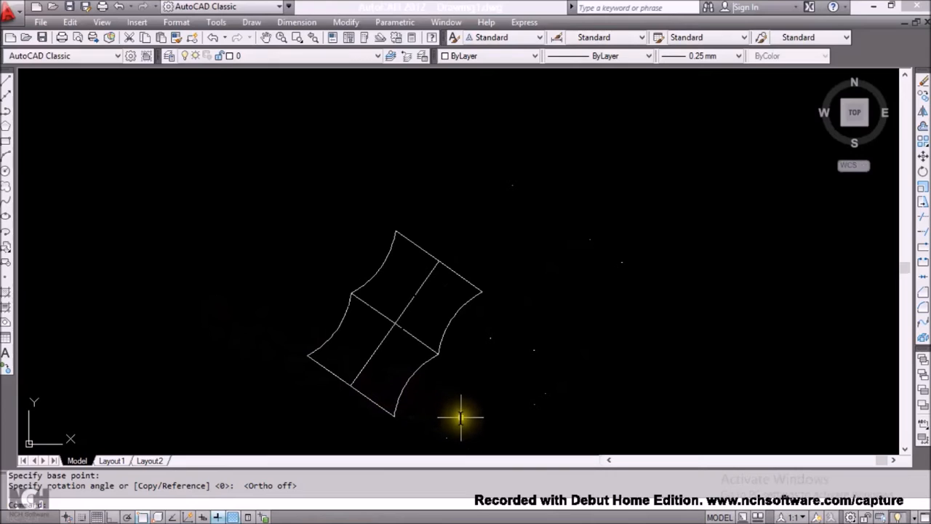
pyautogui.scroll(2, 460, 417)
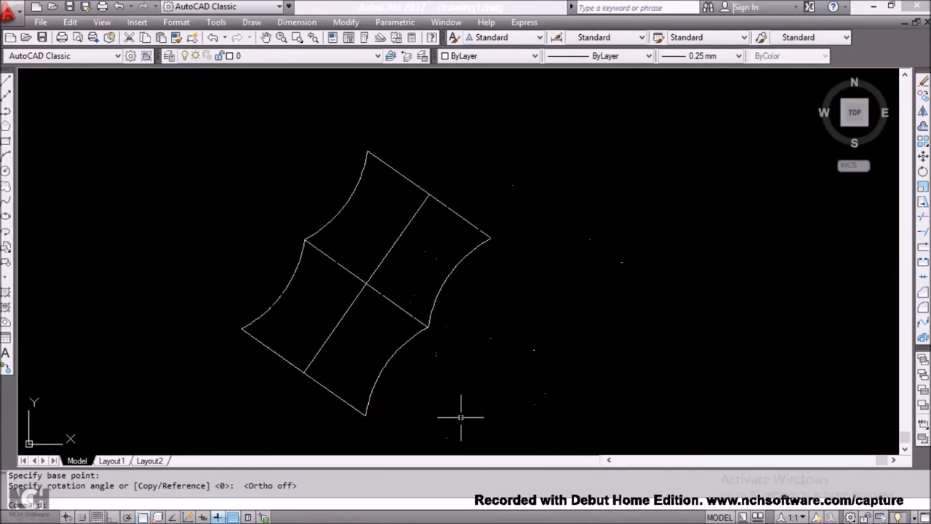
# Step: Undo the rotation of the four-part shape
pyautogui.hotkey('ctrl', 'z')
pyautogui.hotkey('ctrl', 'z')
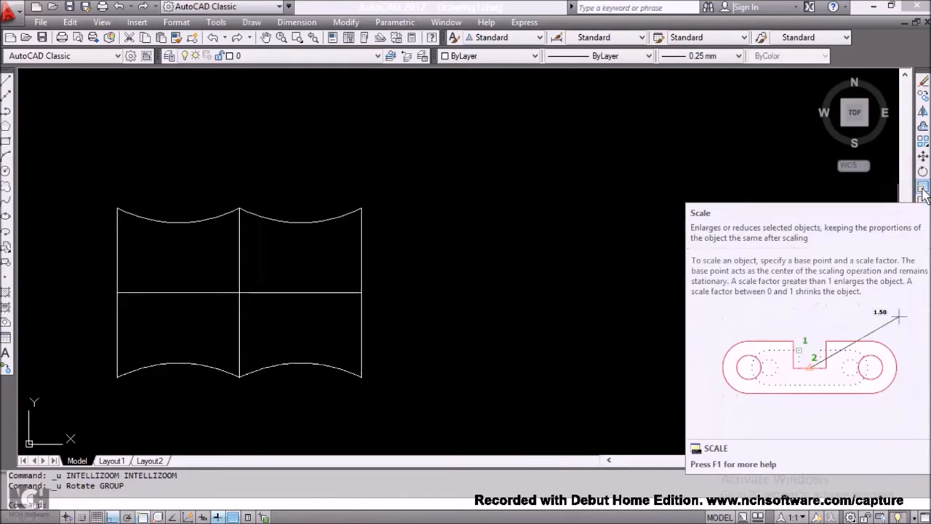
# Step: Scale the whole four-part shape by a factor of 0.5, using its lower-right corner as base point
pyautogui.click(922, 190)
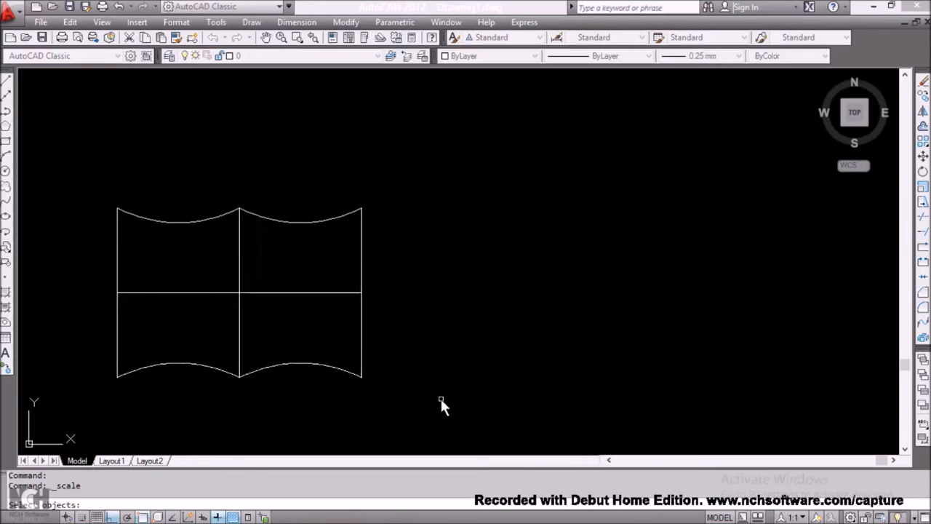
pyautogui.press('Escape')
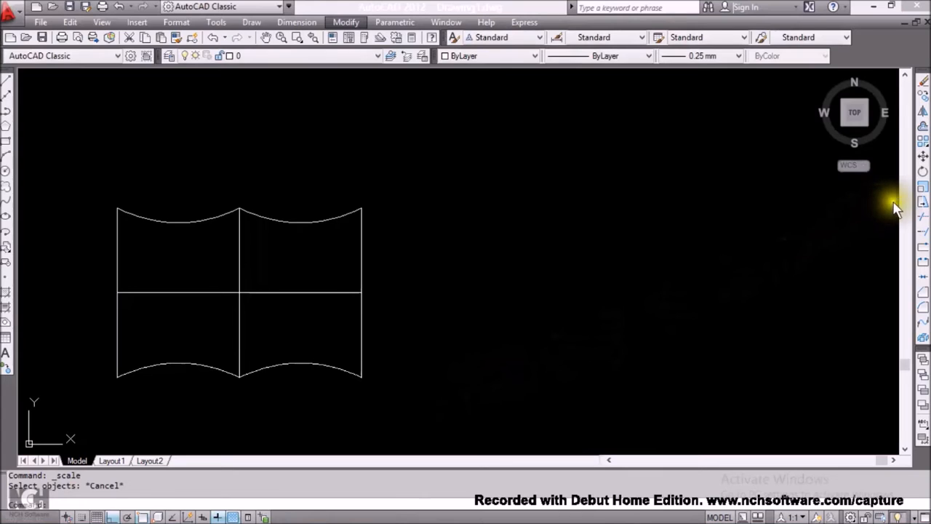
pyautogui.click(923, 186)
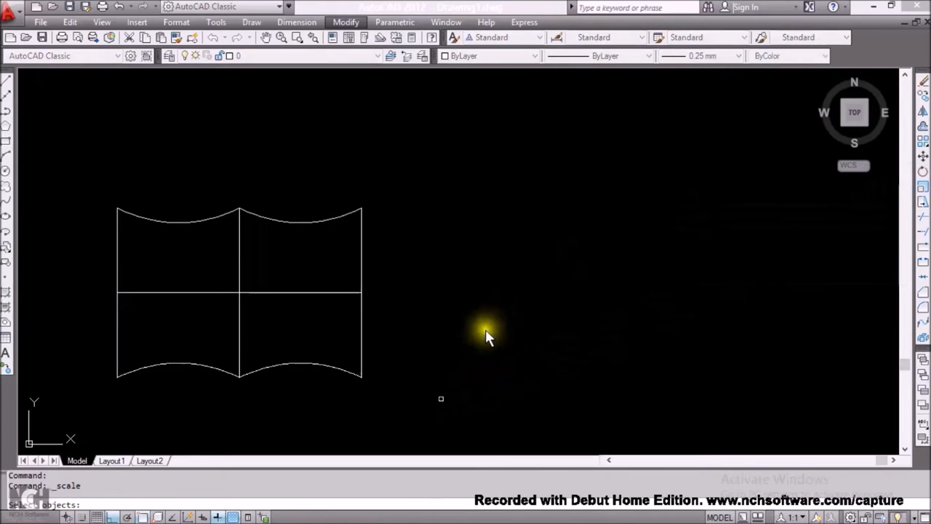
pyautogui.click(401, 385)
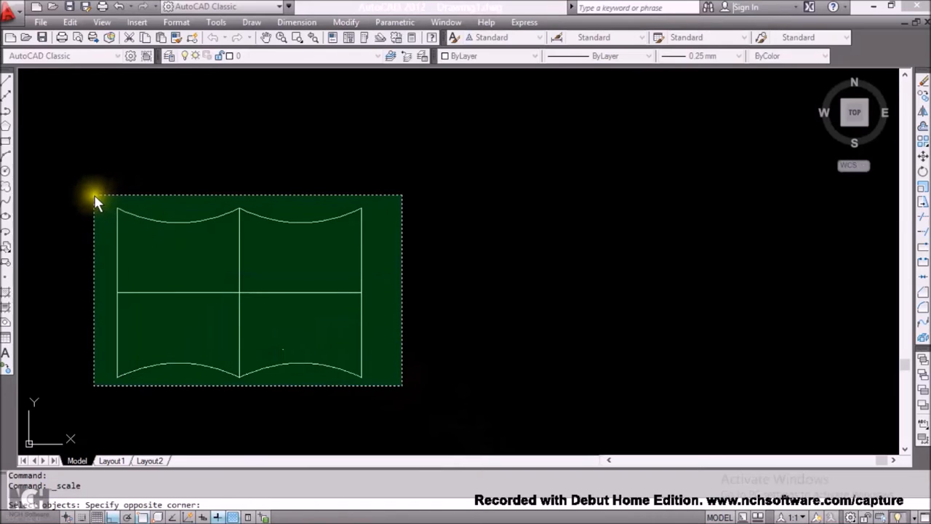
pyautogui.click(93, 194)
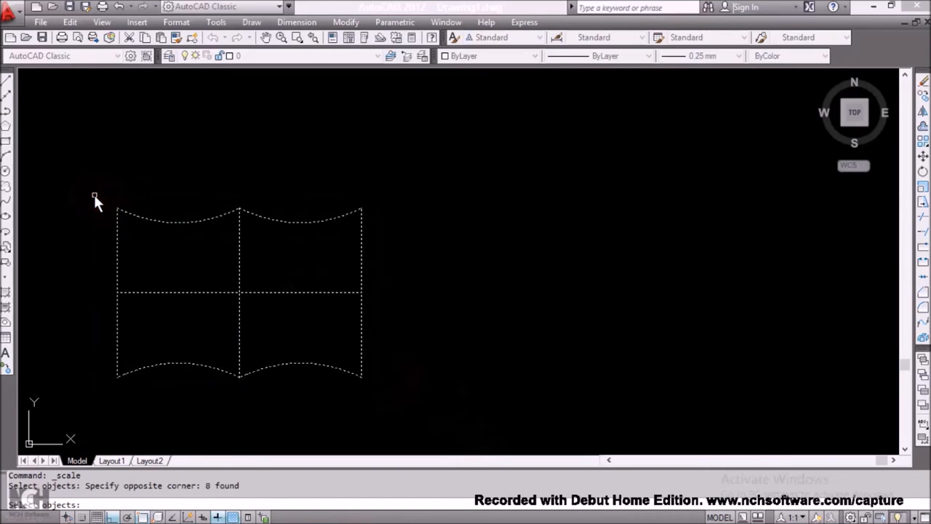
pyautogui.press('Return')
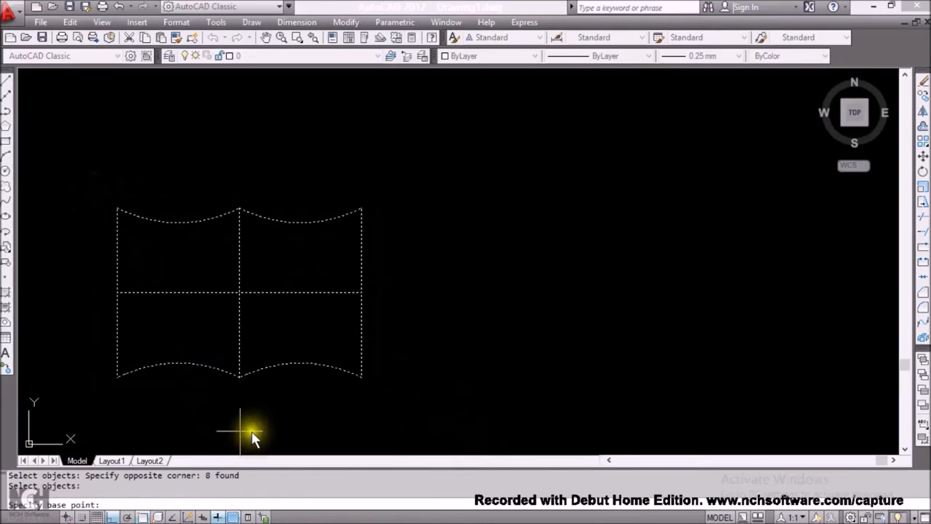
pyautogui.click(362, 377)
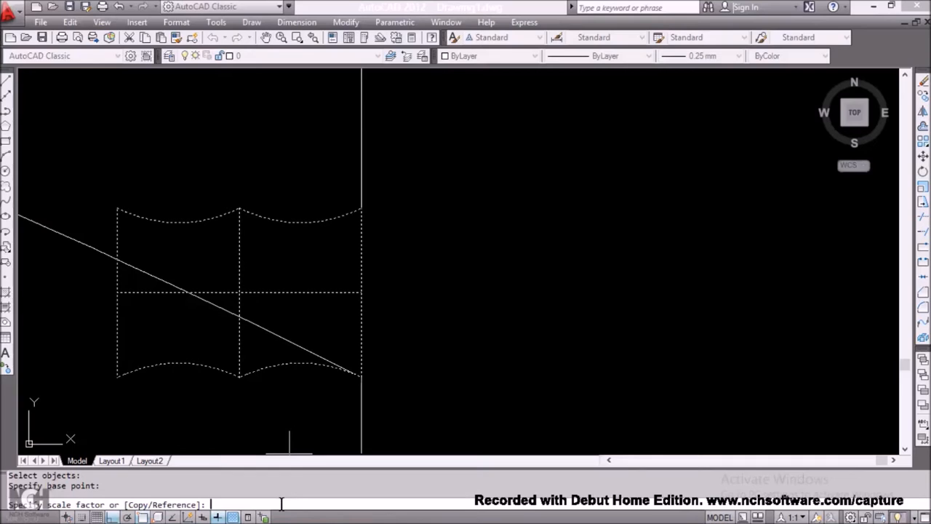
pyautogui.write('0.5')
pyautogui.press('Return')
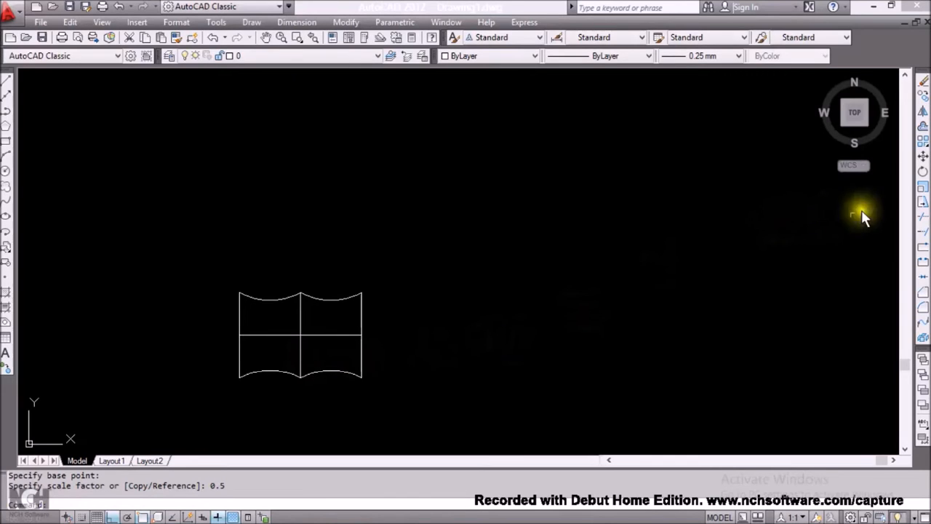
# Step: Scale the reduced four-part shape by a factor of 2, using its lower-right corner as base point
pyautogui.click(923, 190)
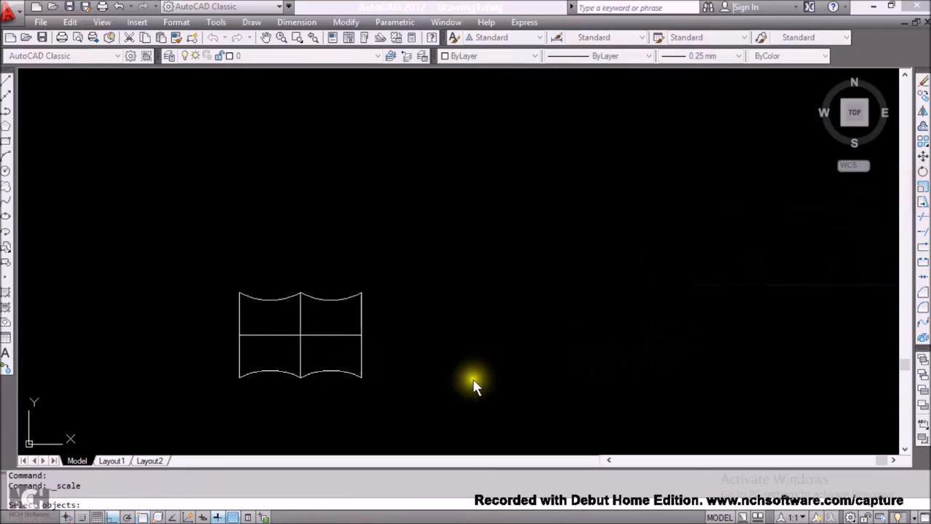
pyautogui.click(414, 404)
pyautogui.click(177, 251)
pyautogui.rightClick(178, 255)
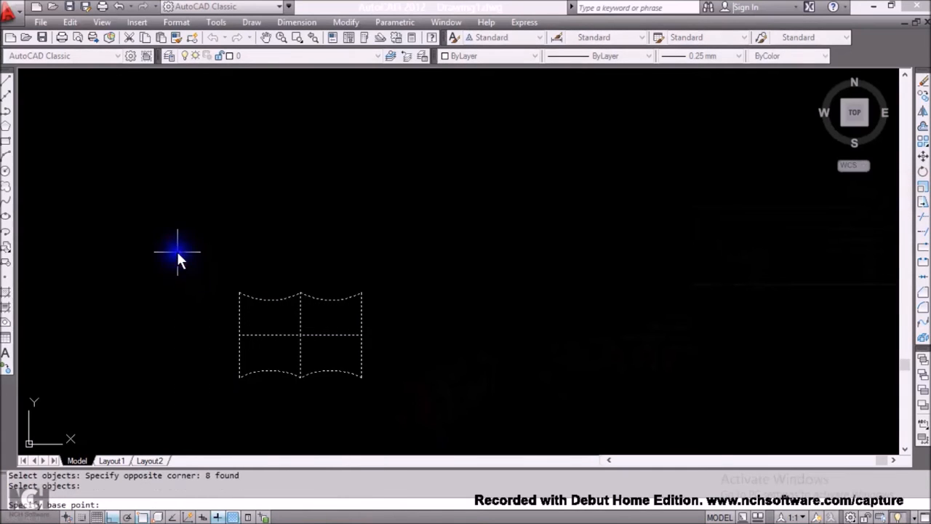
pyautogui.click(362, 379)
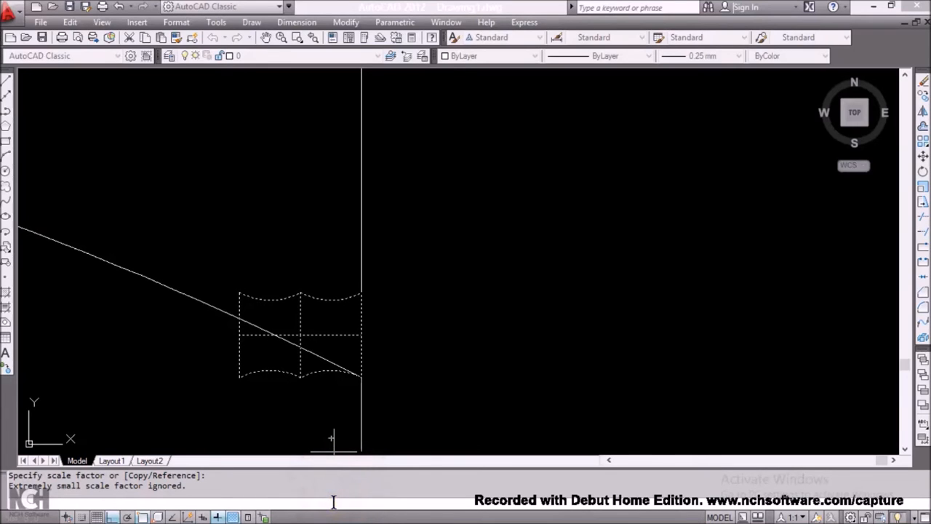
pyautogui.write('2')
pyautogui.press('Return')
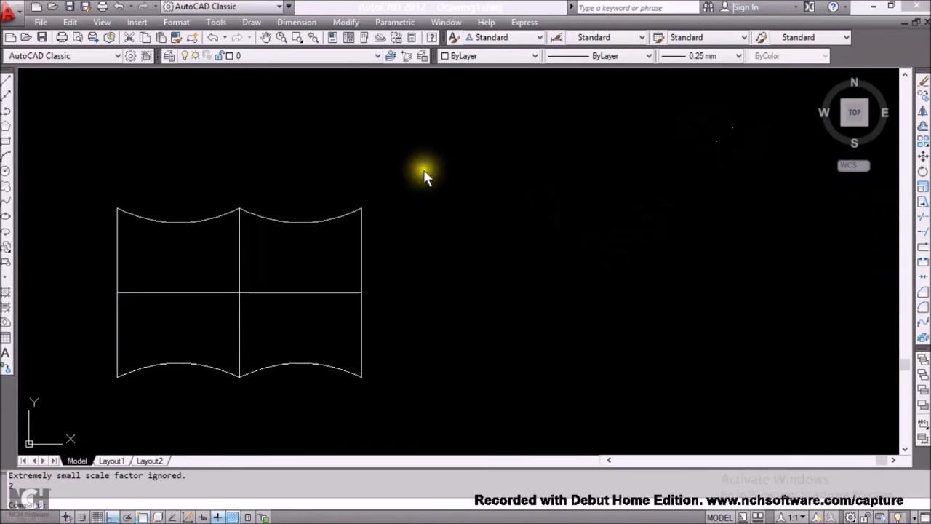
# Step: Draw a freehand vertical line to the right of the four-part shape, slightly taller than the shape
pyautogui.click(12, 87)
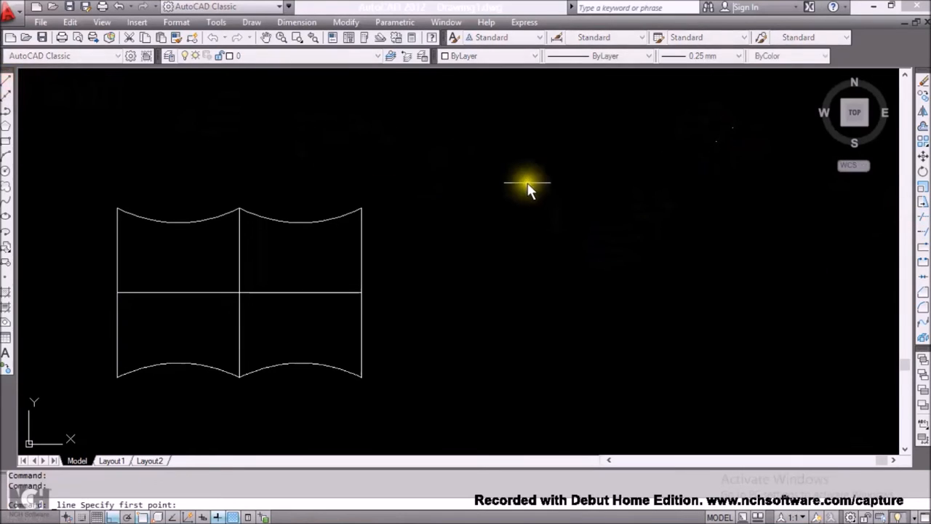
pyautogui.click(484, 184)
pyautogui.click(499, 393)
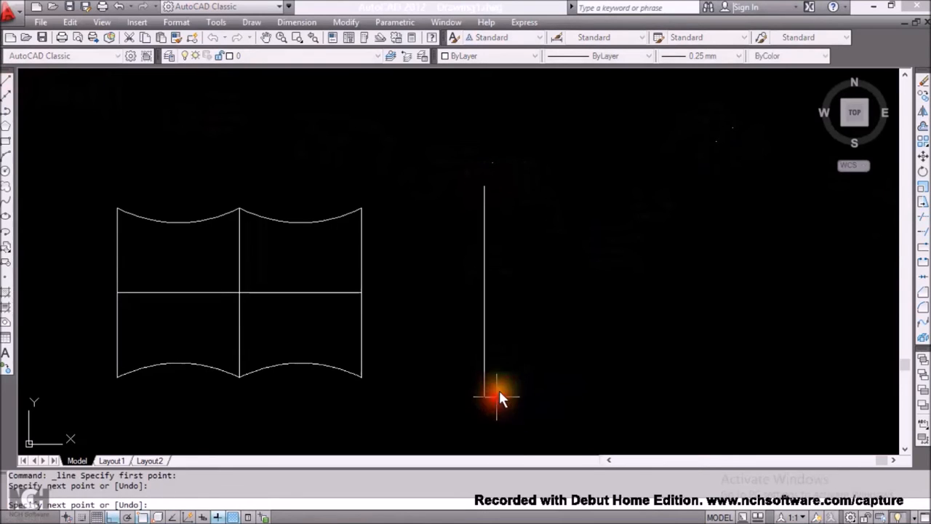
pyautogui.rightClick(563, 197)
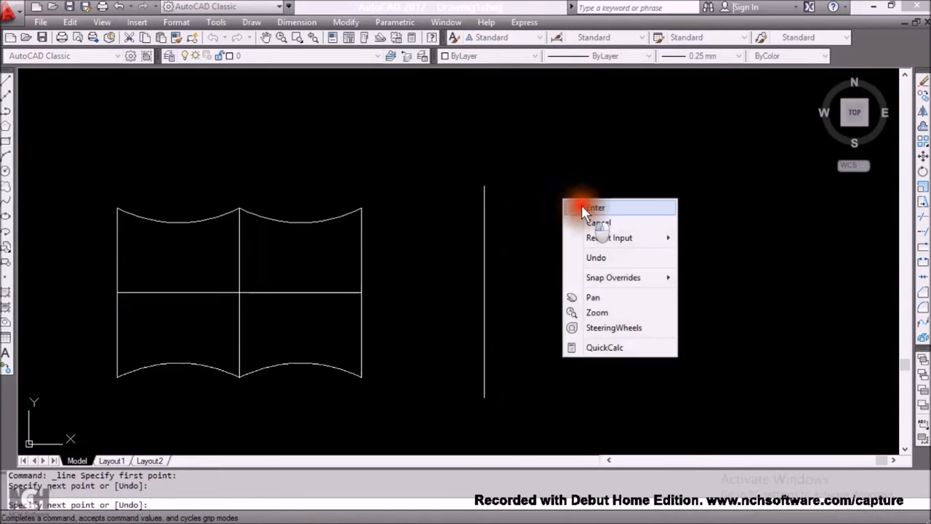
pyautogui.click(579, 204)
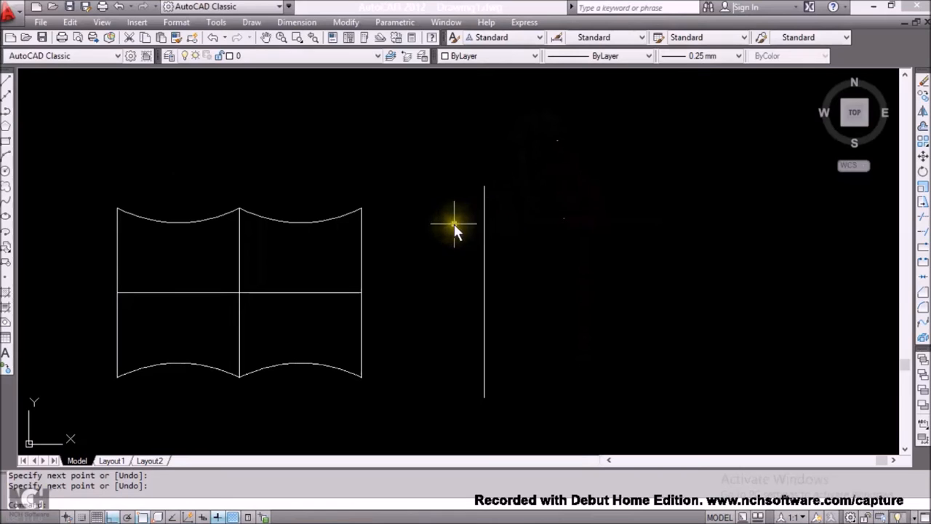
# Step: Draw a horizontal line from inside the shape's upper-right cell across its right edge and the separate vertical line
pyautogui.click(6, 81)
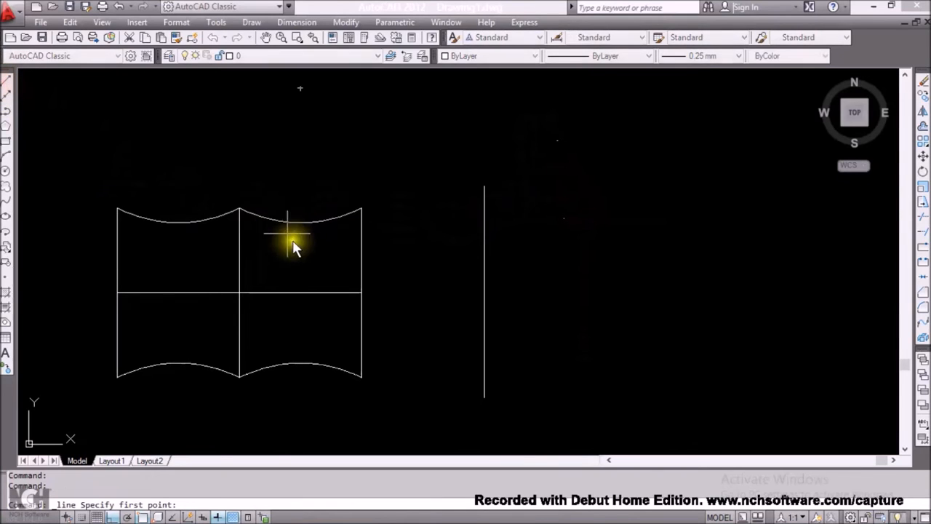
pyautogui.click(306, 262)
pyautogui.click(599, 267)
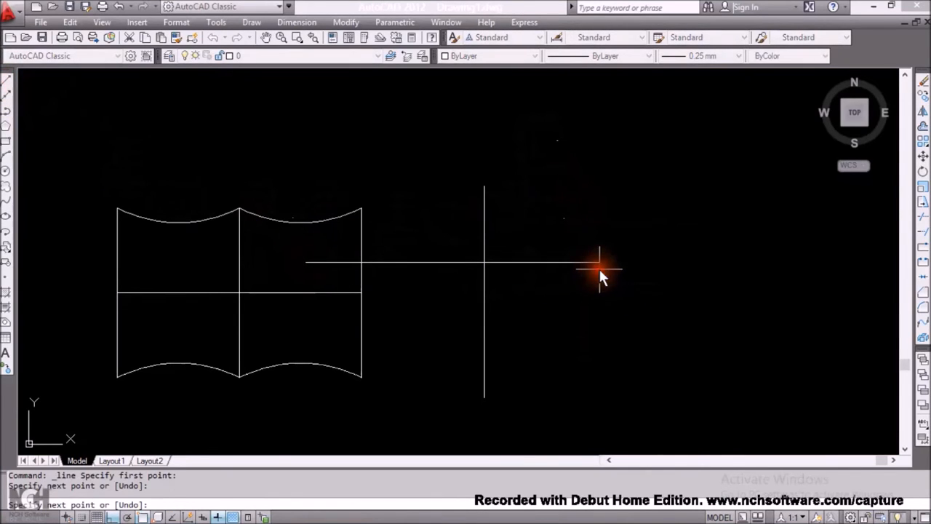
pyautogui.rightClick(601, 270)
pyautogui.click(627, 282)
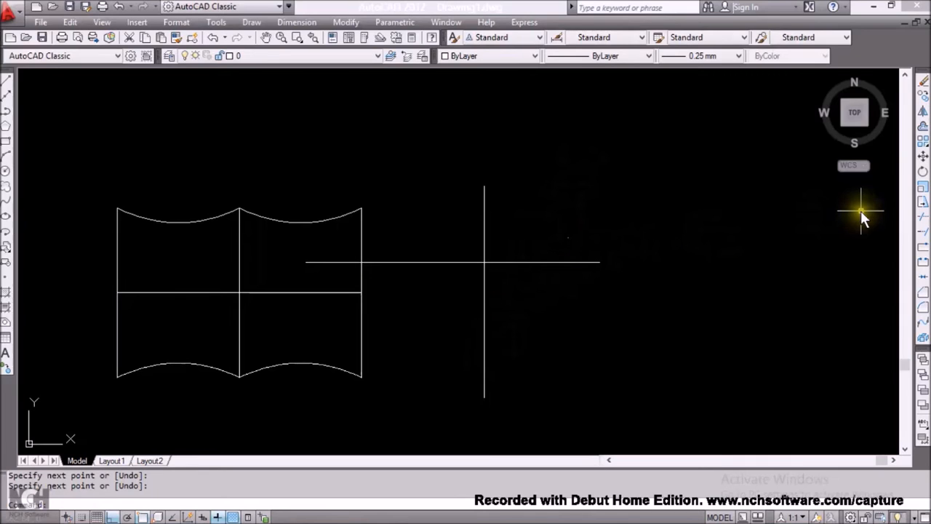
# Step: With all objects as cutting edges, trim the separate vertical line below the crossing and the horizontal line beyond it
pyautogui.click(923, 220)
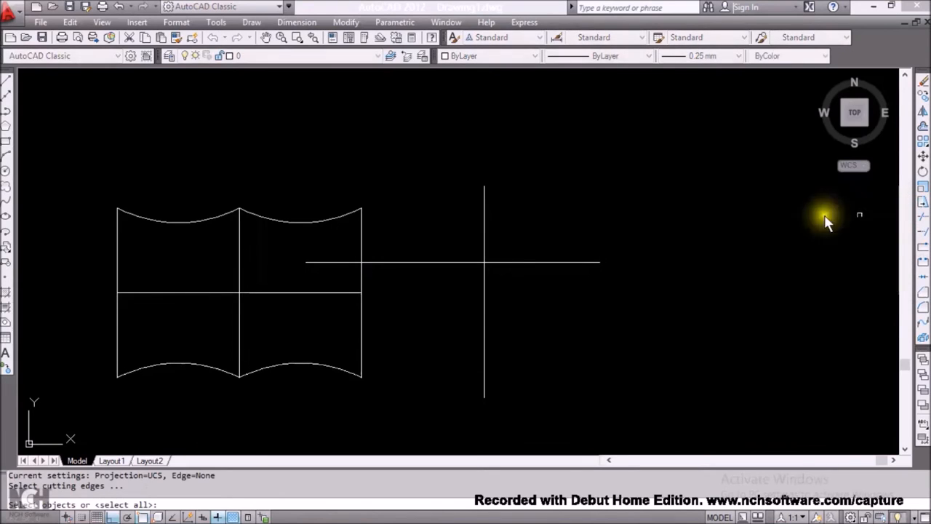
pyautogui.rightClick(677, 211)
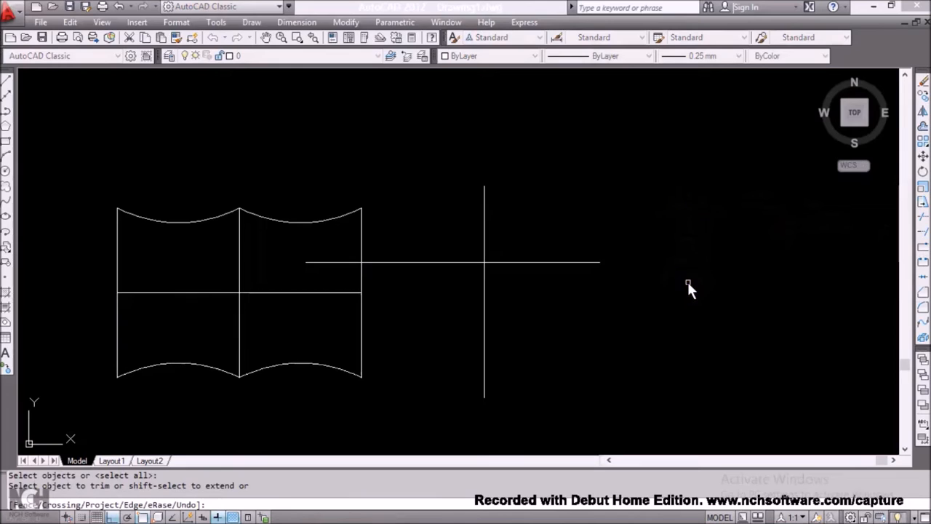
pyautogui.click(485, 318)
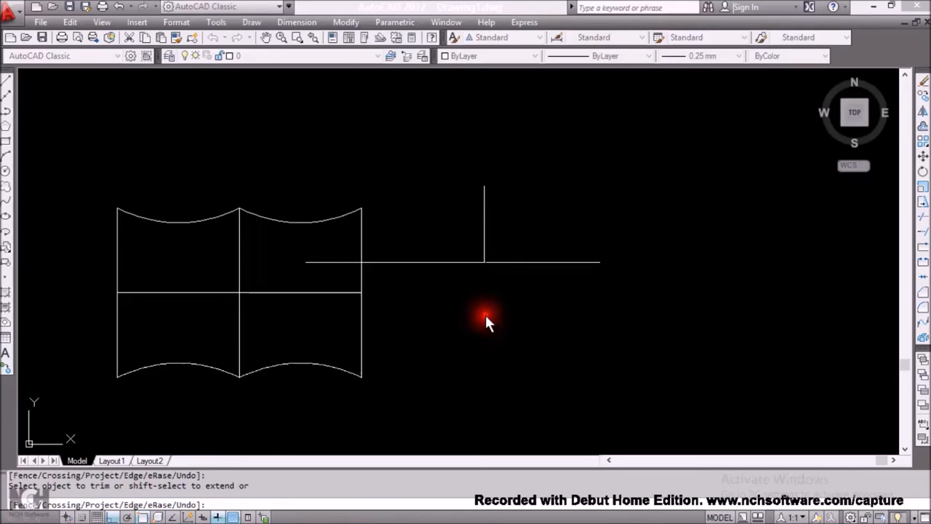
pyautogui.click(581, 264)
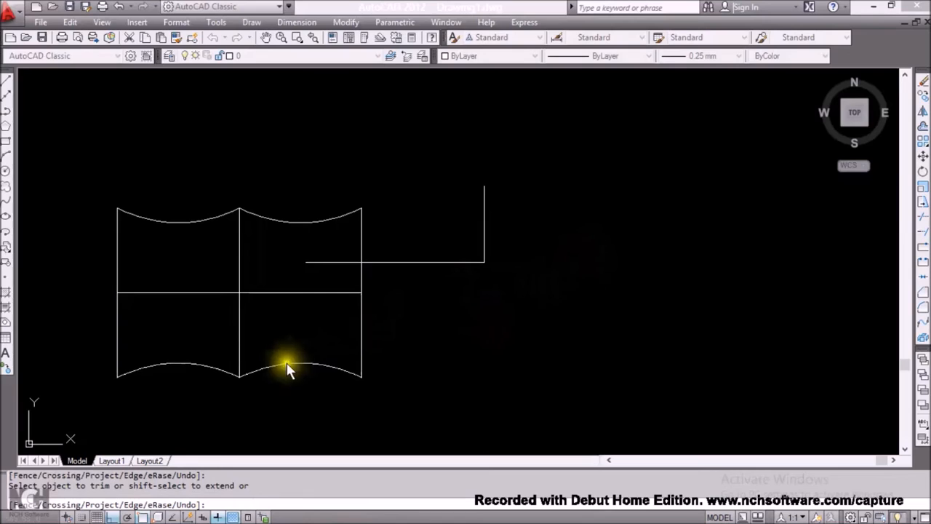
# Step: Trim off the right half of the shape's horizontal centerline and the part of the new horizontal line inside the shape
pyautogui.click(333, 293)
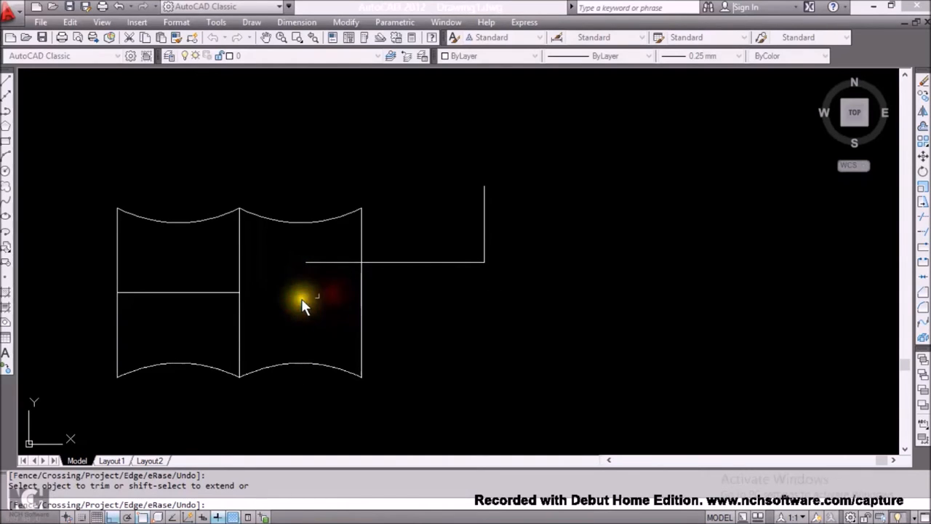
pyautogui.click(242, 349)
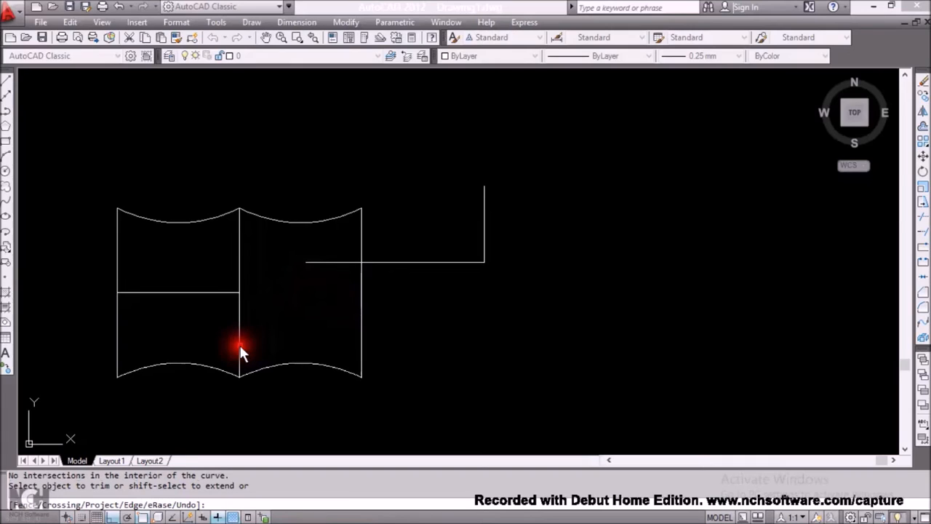
pyautogui.click(253, 346)
pyautogui.click(214, 323)
pyautogui.click(329, 262)
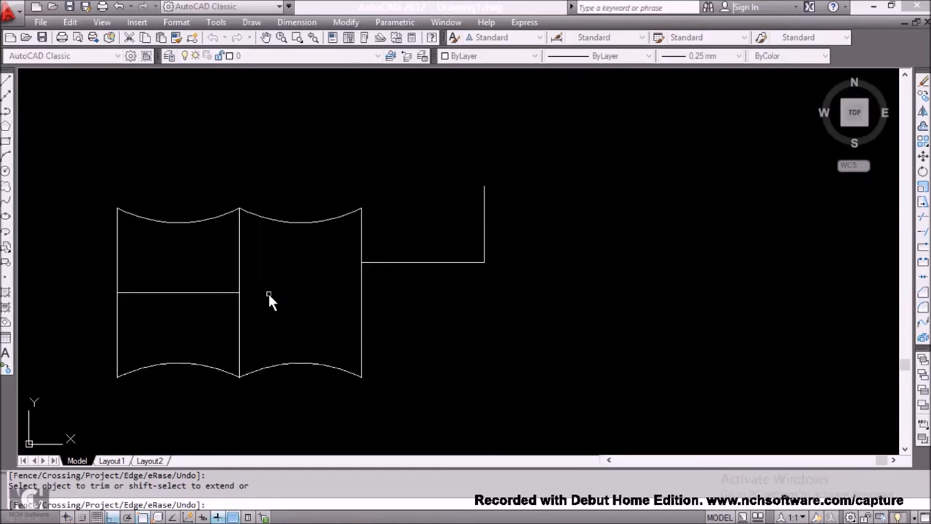
# Step: Try to trim the lower part of the shape's vertical centerline and the right-hand bottom and top curves
pyautogui.click(241, 327)
pyautogui.click(224, 326)
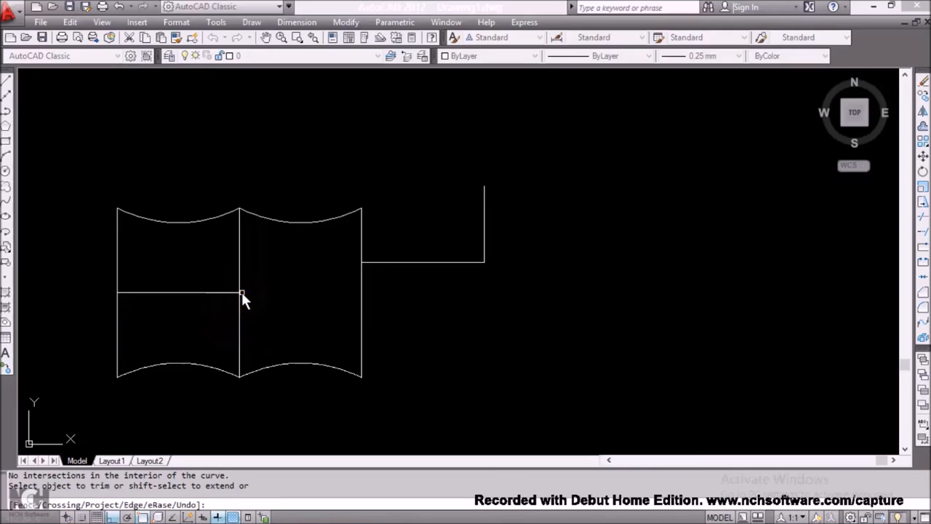
pyautogui.rightClick(318, 360)
pyautogui.click(316, 363)
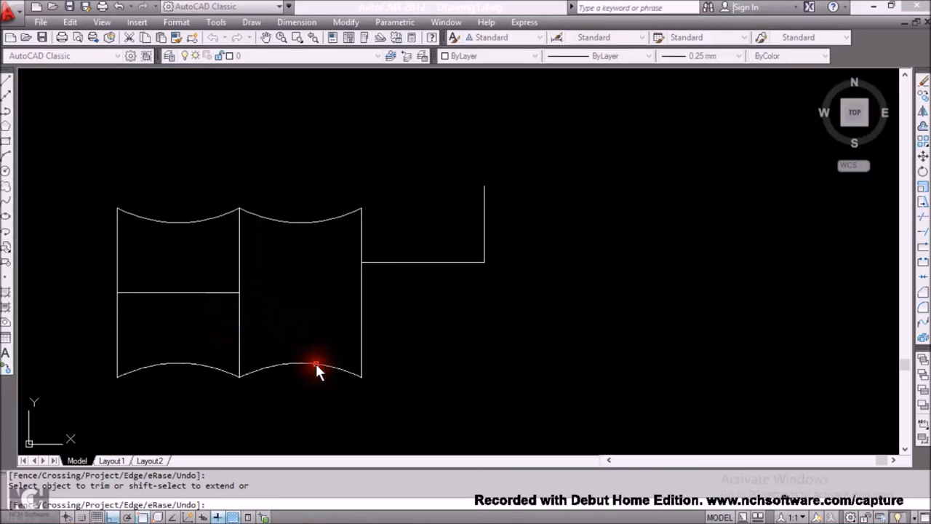
pyautogui.click(255, 217)
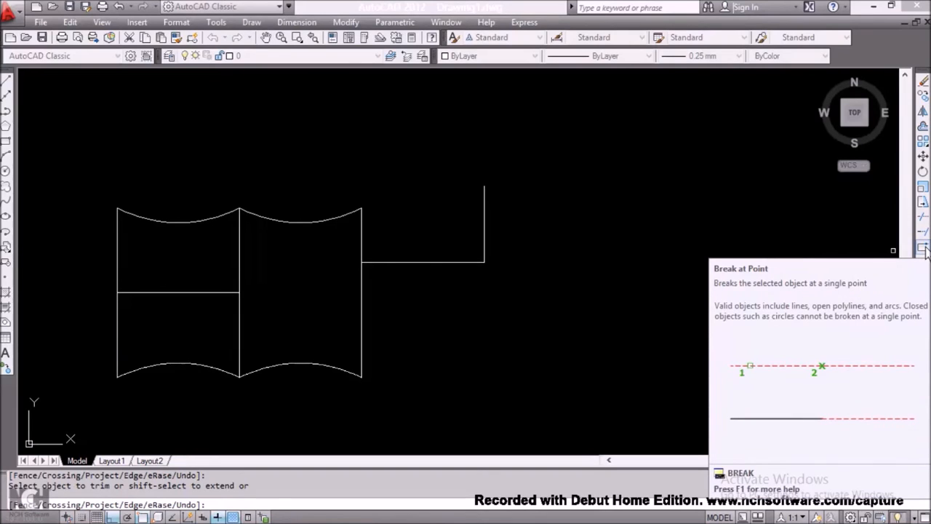
pyautogui.press('Escape')
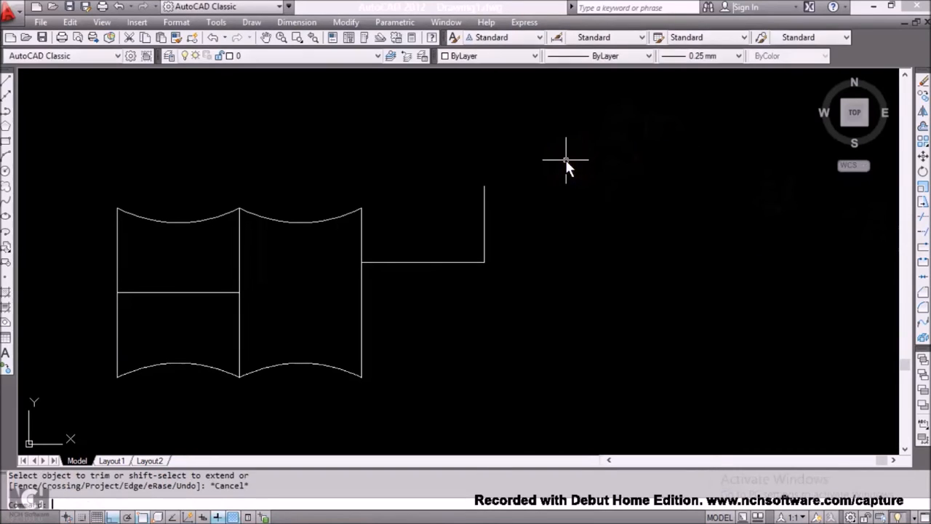
# Step: Draw a long horizontal line in the empty area to the lower right of the four-part shape
pyautogui.click(6, 85)
pyautogui.click(395, 352)
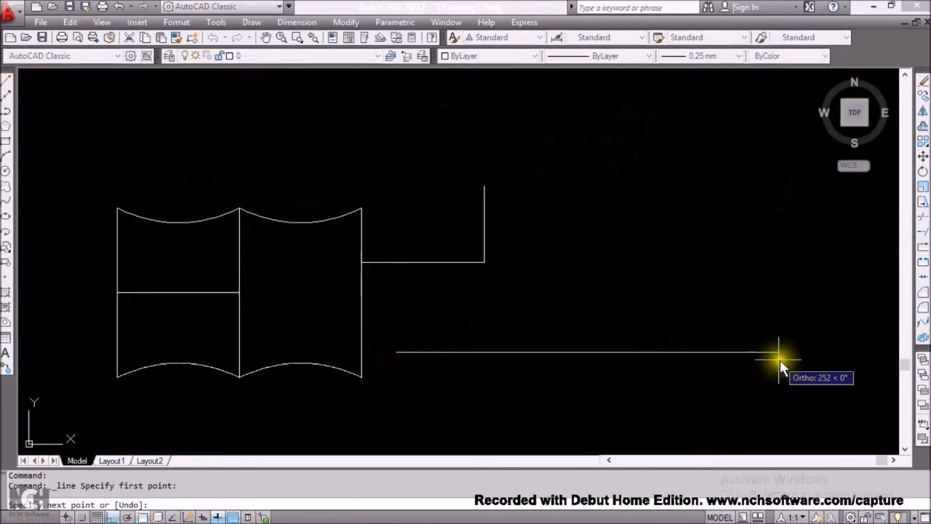
pyautogui.click(824, 367)
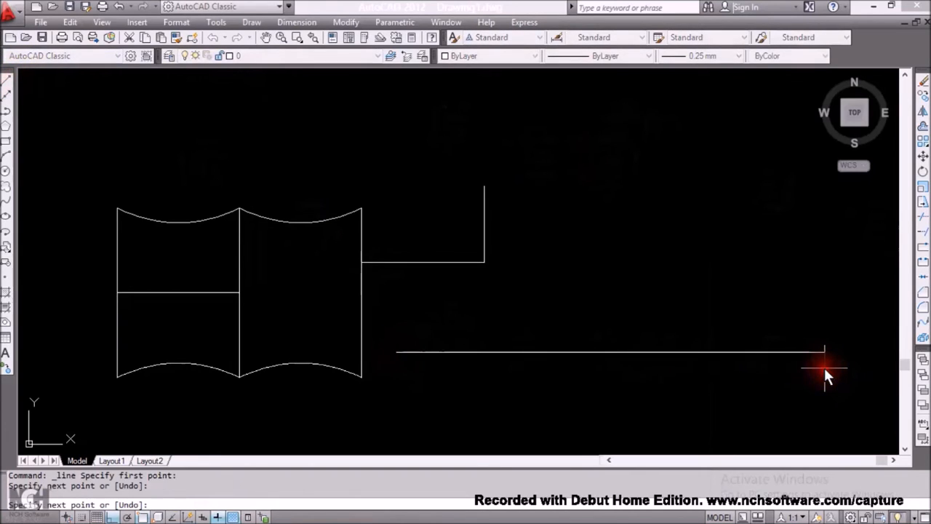
pyautogui.rightClick(844, 302)
pyautogui.click(847, 306)
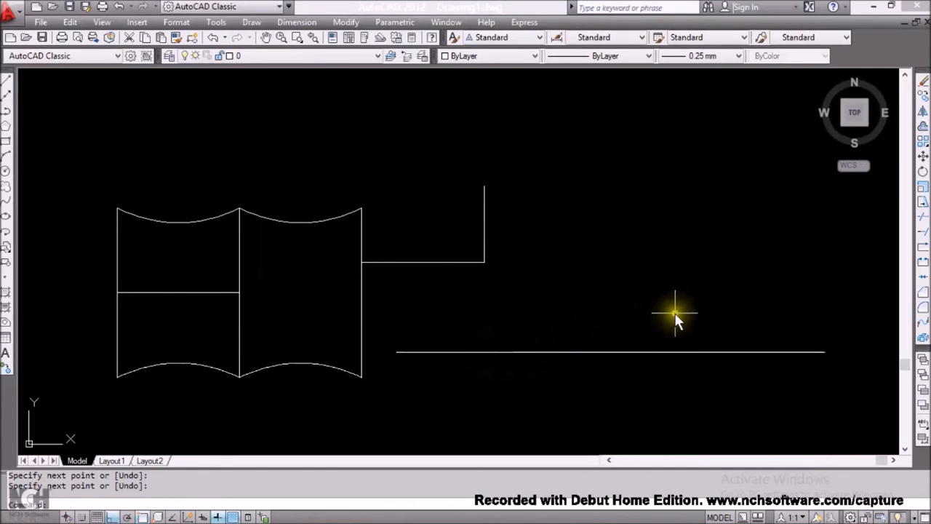
# Step: Break the long horizontal line at a single point, entering 10 as the first break point and @ as the second
pyautogui.click(923, 254)
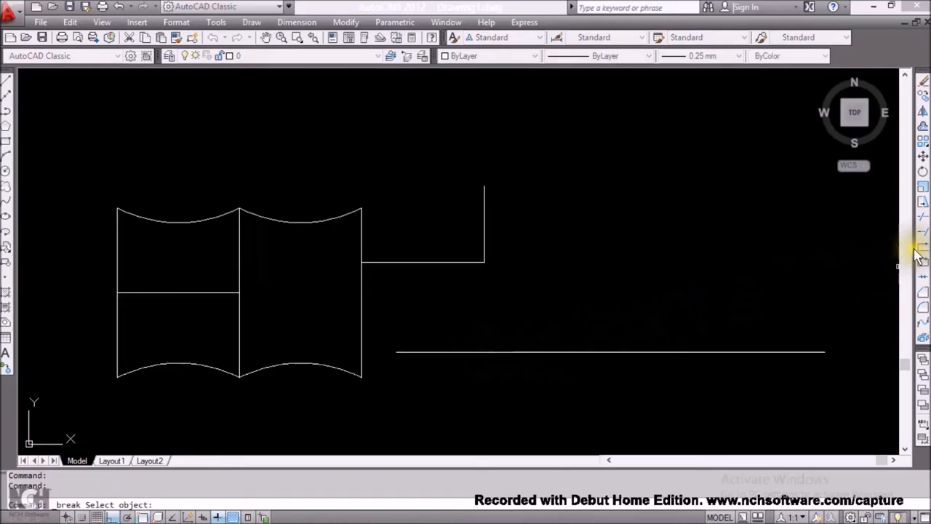
pyautogui.click(616, 352)
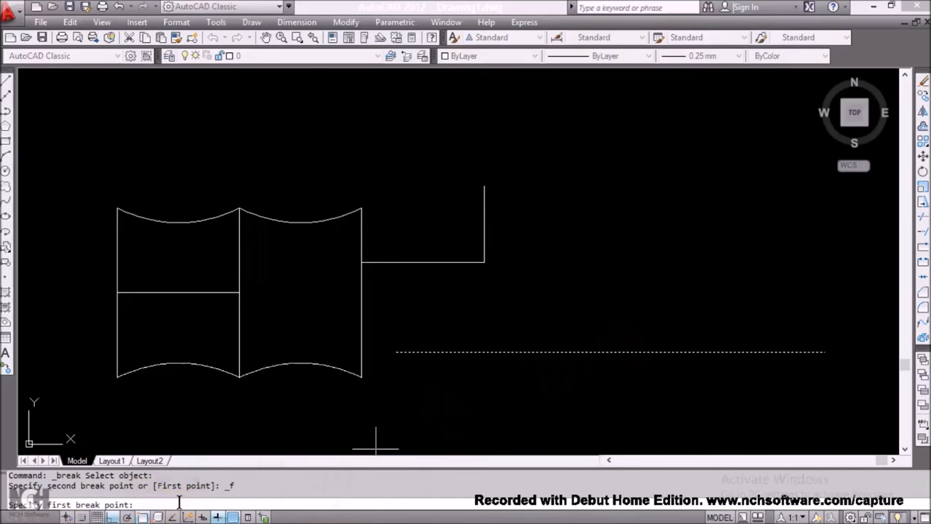
pyautogui.write('10')
pyautogui.press('Return')
pyautogui.write('@')
pyautogui.press('Return')
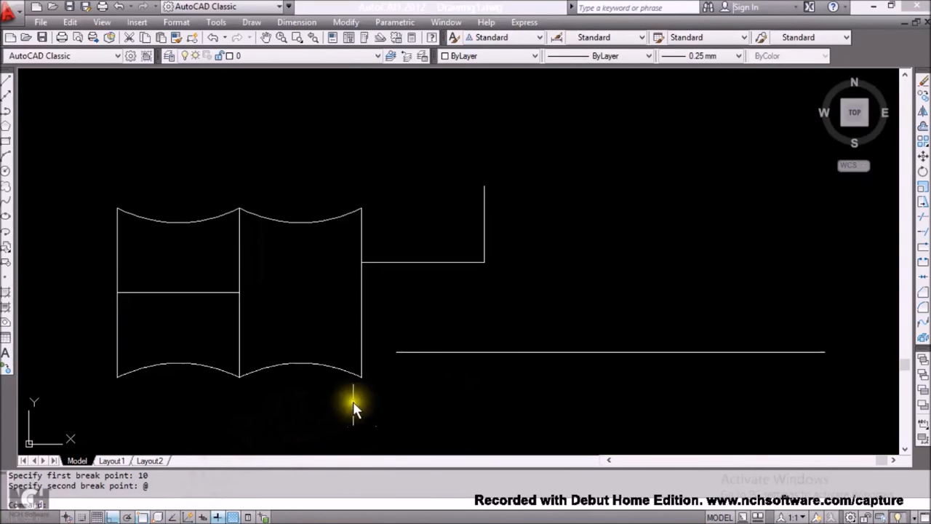
# Step: Check both pieces of the broken line by moving the right-hand piece slightly upward, and undo that move
pyautogui.click(502, 353)
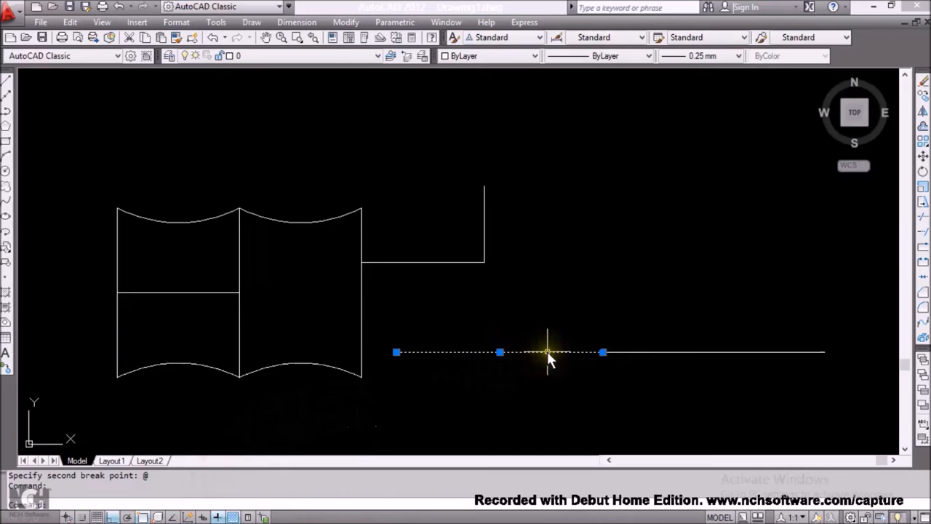
pyautogui.press('Escape')
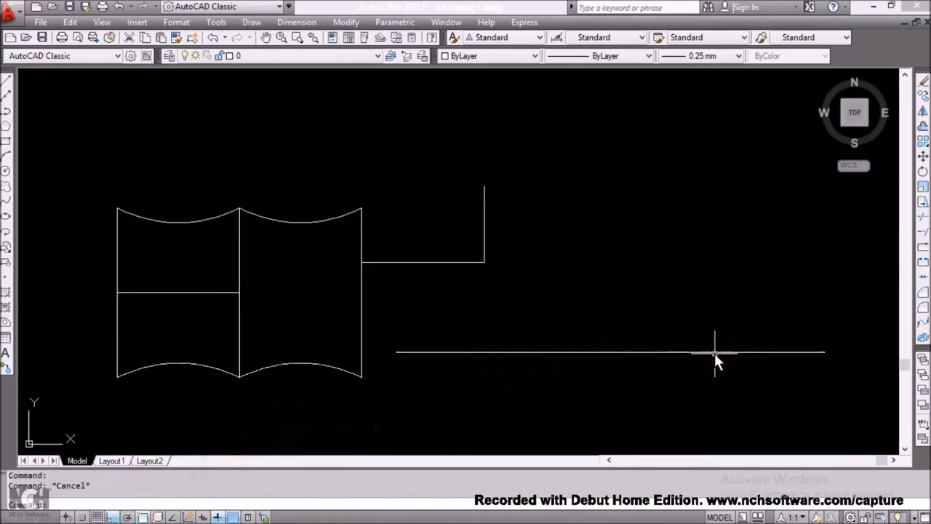
pyautogui.click(715, 353)
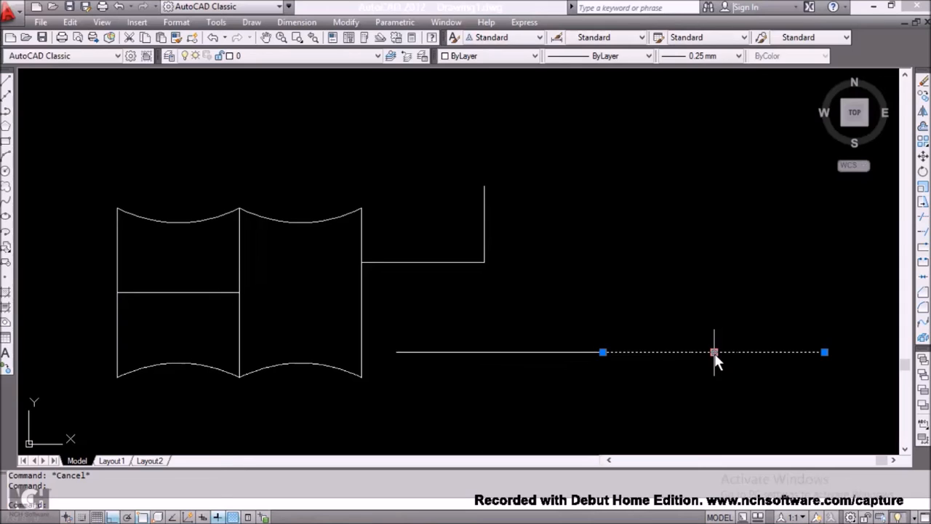
pyautogui.click(715, 353)
pyautogui.click(713, 313)
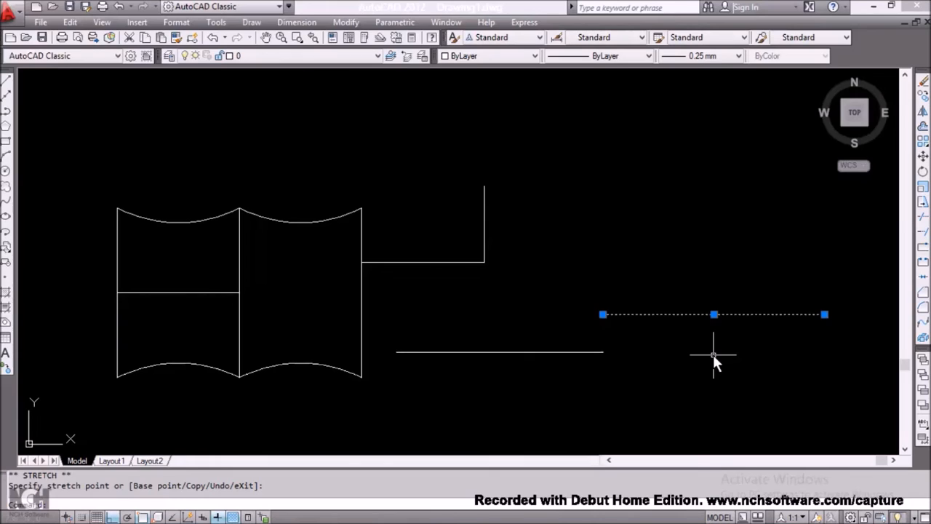
pyautogui.press('Escape')
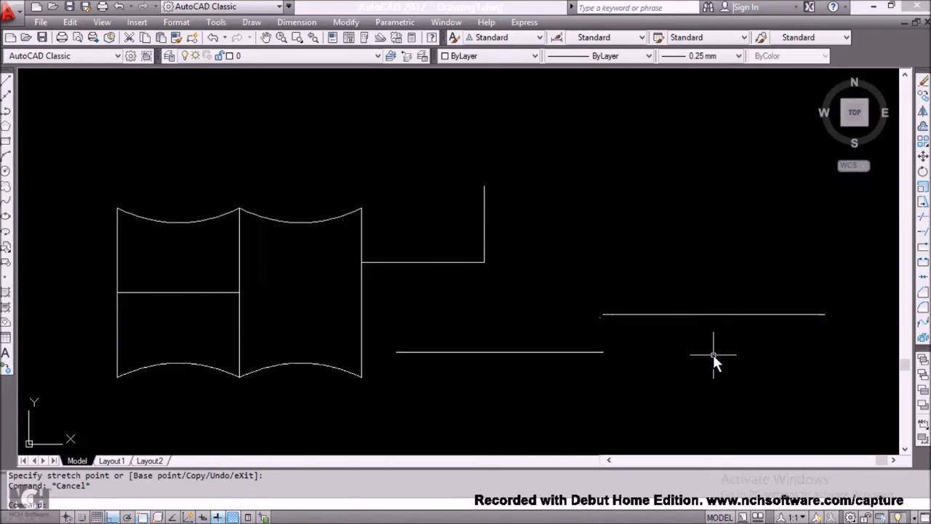
pyautogui.hotkey('ctrl', 'z')
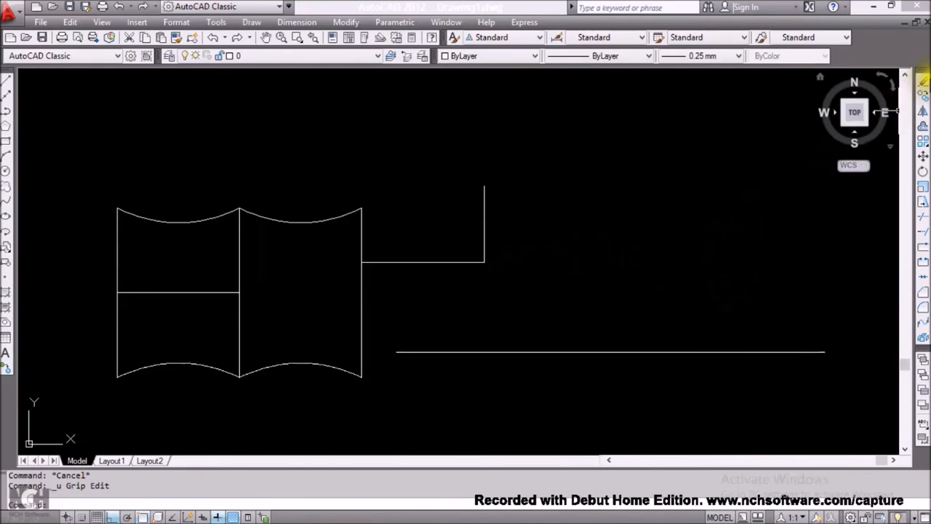
# Step: Erase all objects in the drawing with one crossing selection
pyautogui.click(923, 82)
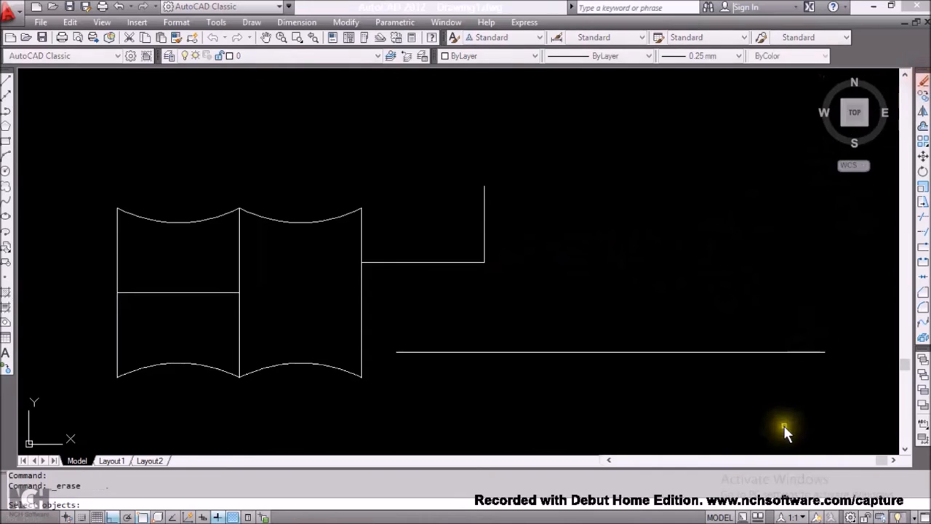
pyautogui.click(872, 409)
pyautogui.click(60, 154)
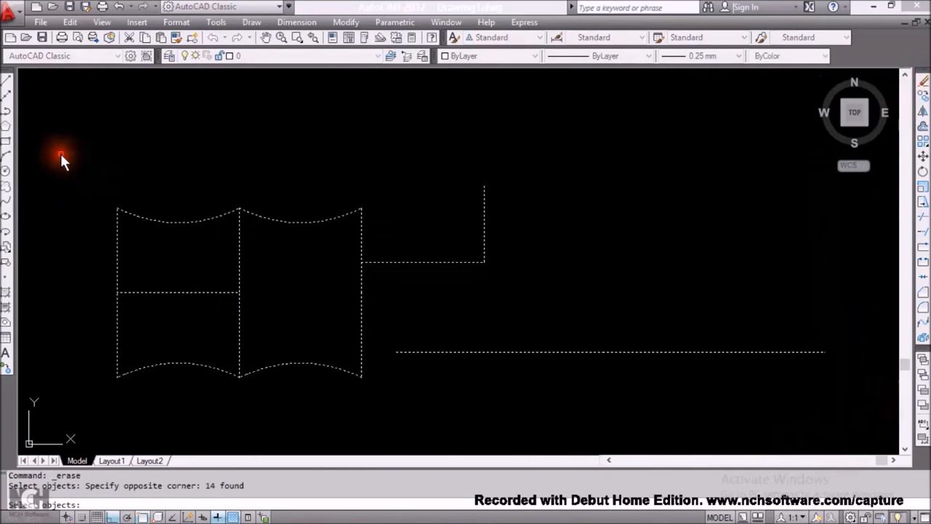
pyautogui.rightClick(168, 151)
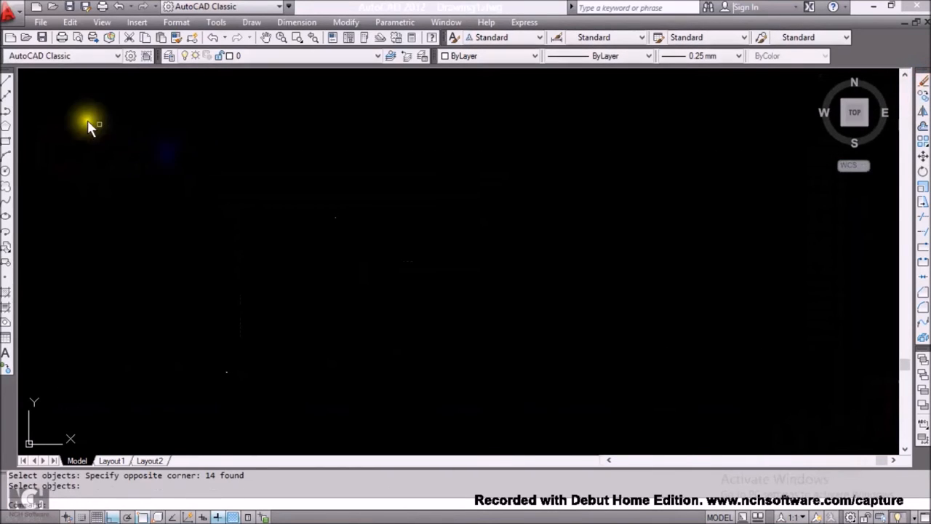
# Step: Draw a rectangle with the Rectangle command in the middle of the empty drawing and undo it
pyautogui.click(5, 140)
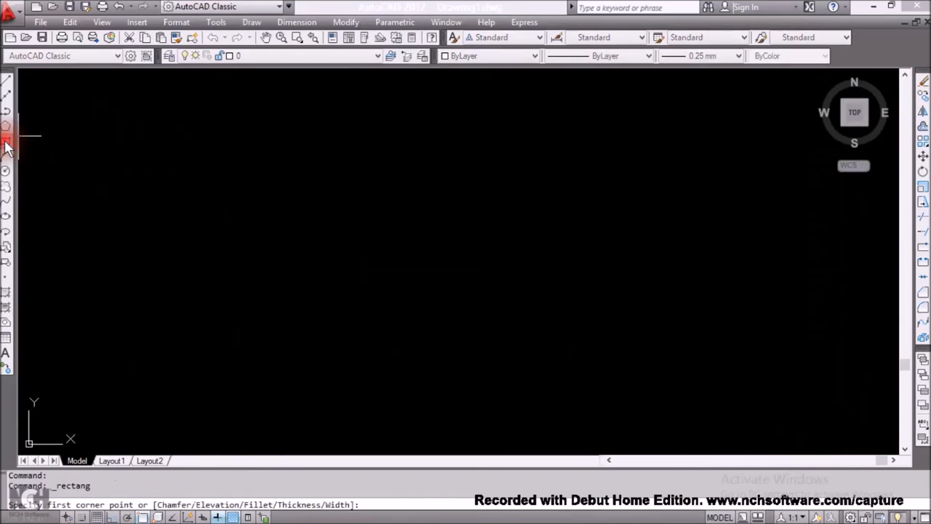
pyautogui.click(326, 181)
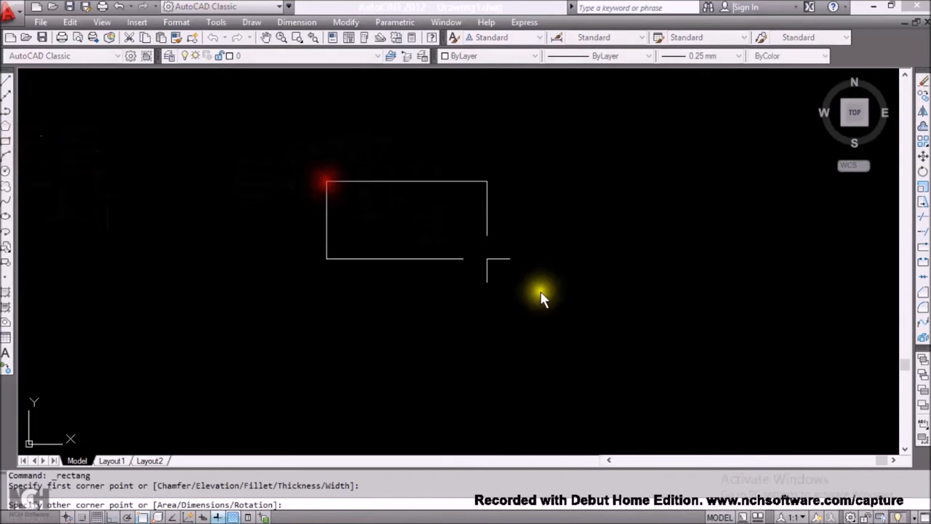
pyautogui.click(682, 348)
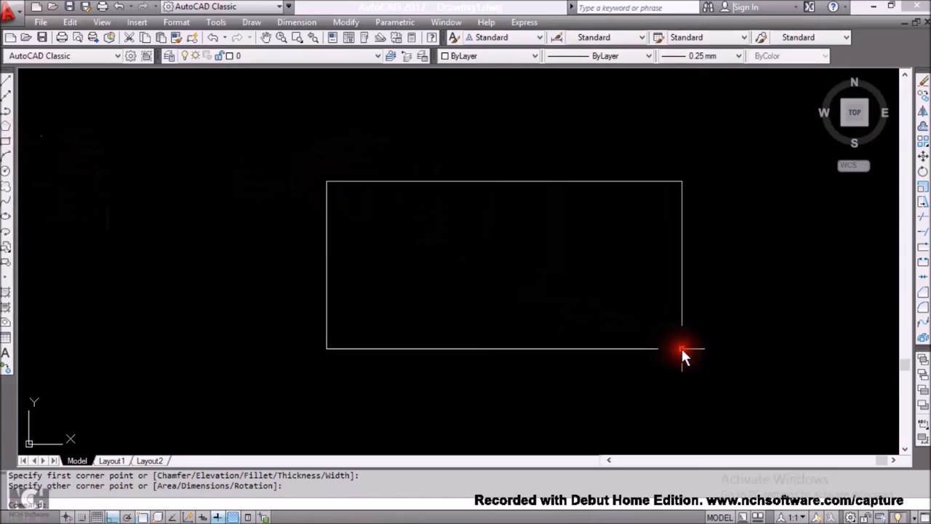
pyautogui.click(681, 212)
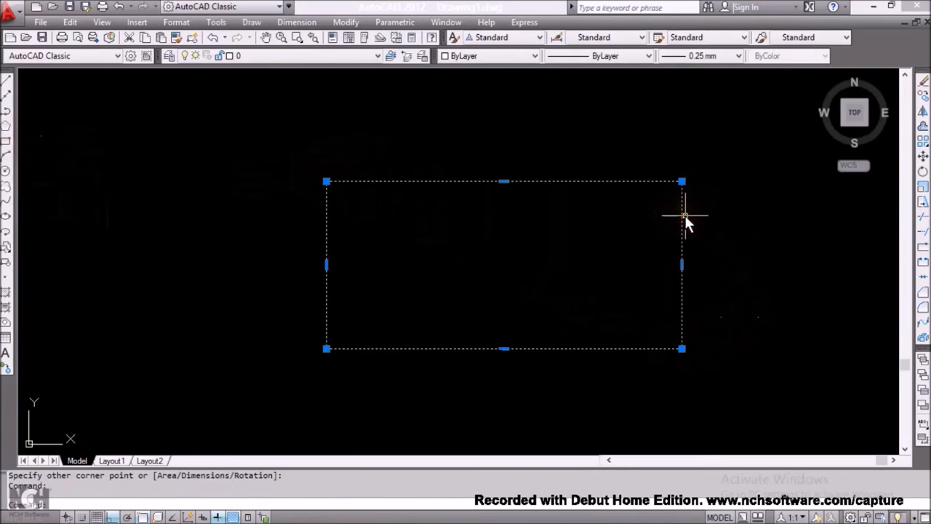
pyautogui.press('Escape')
pyautogui.write('u')
pyautogui.press('Return')
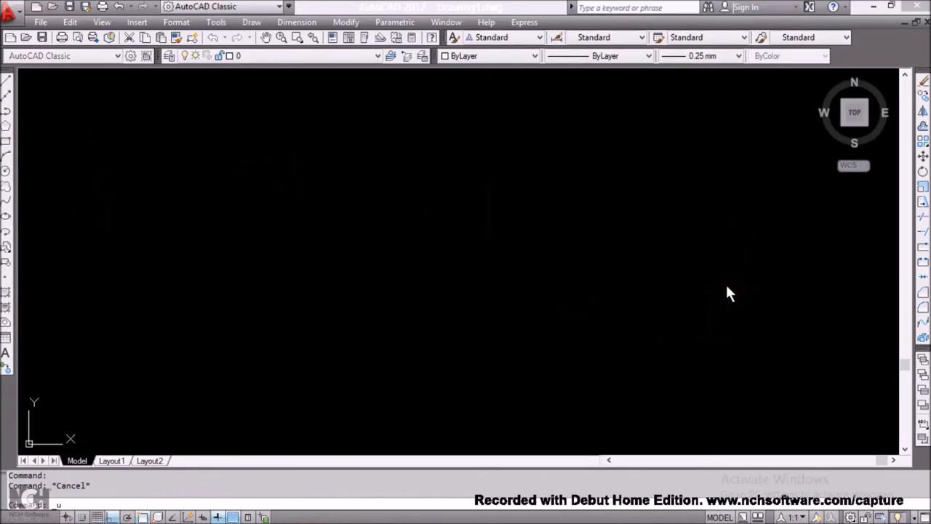
# Step: Draw a closed rectangle 200 wide and 100 high from separate lines, starting at its upper-left corner
pyautogui.click(9, 82)
pyautogui.click(240, 164)
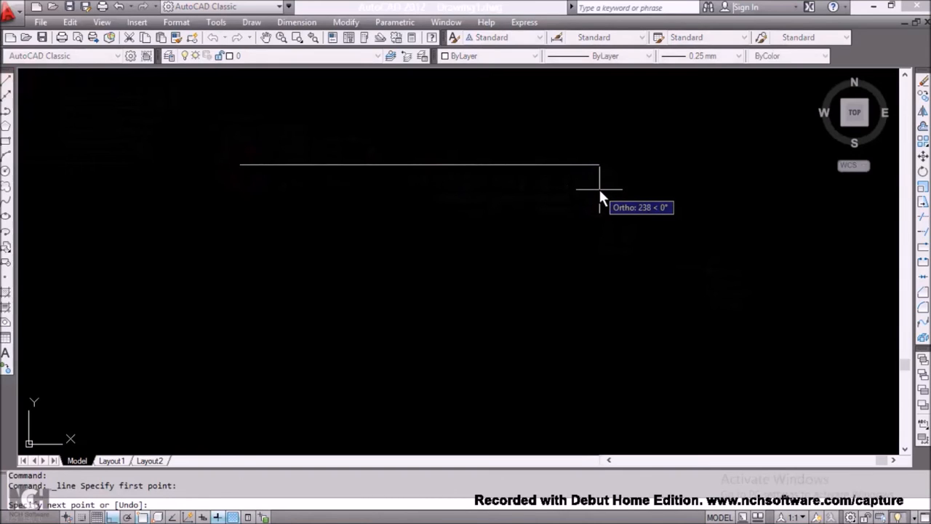
pyautogui.write('200')
pyautogui.press('Return')
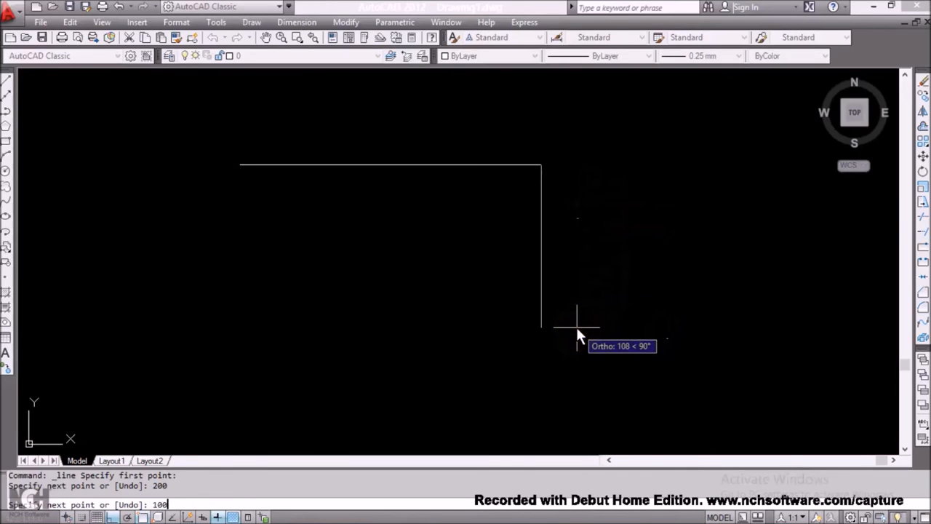
pyautogui.press('Return')
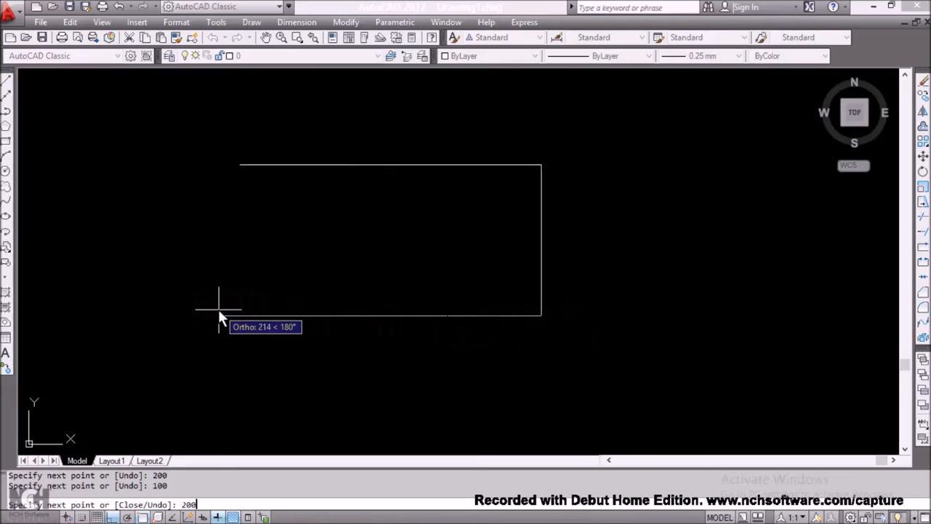
pyautogui.write('200')
pyautogui.press('Return')
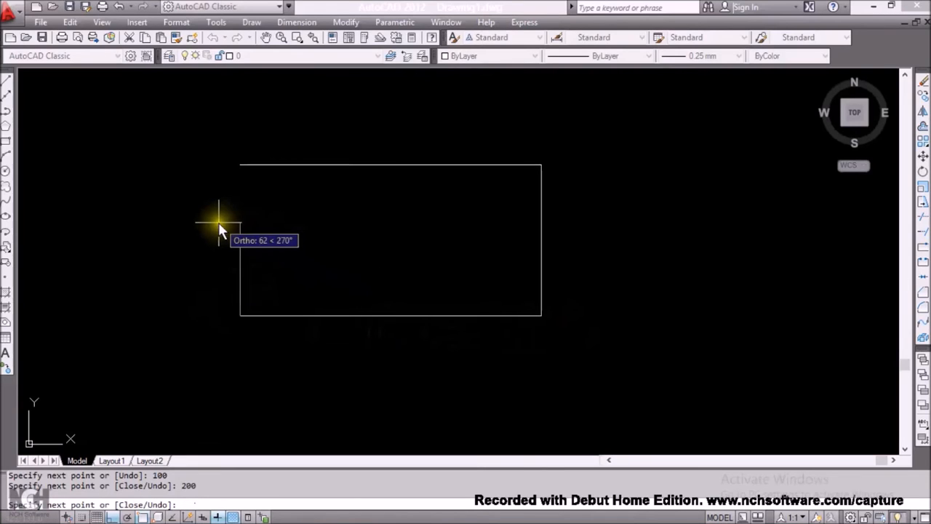
pyautogui.rightClick(194, 197)
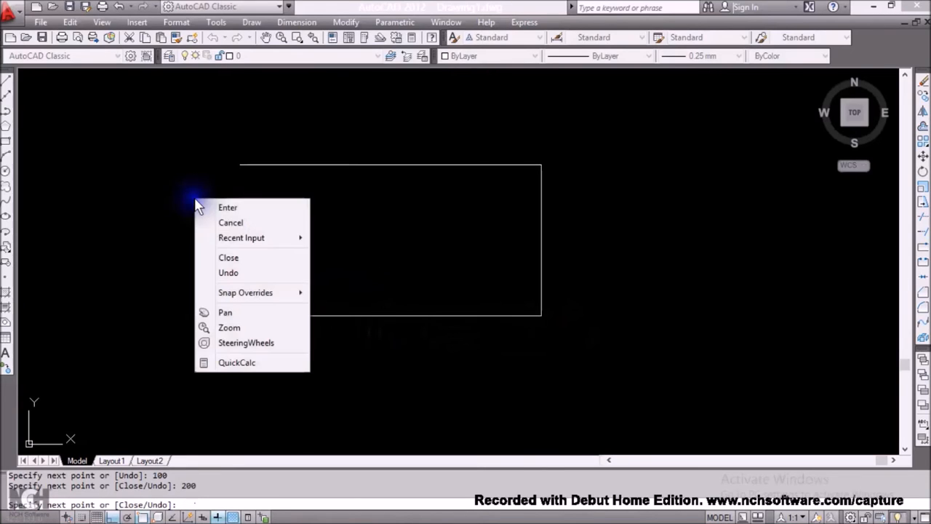
pyautogui.click(229, 258)
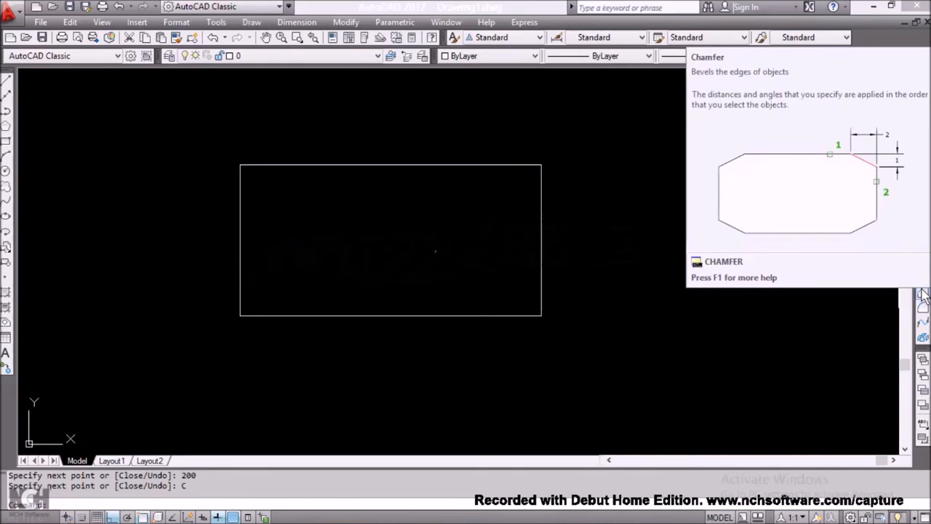
# Step: Try to chamfer the rectangle's upper-right corner between the top and right lines with both distances left at 0
pyautogui.click(922, 294)
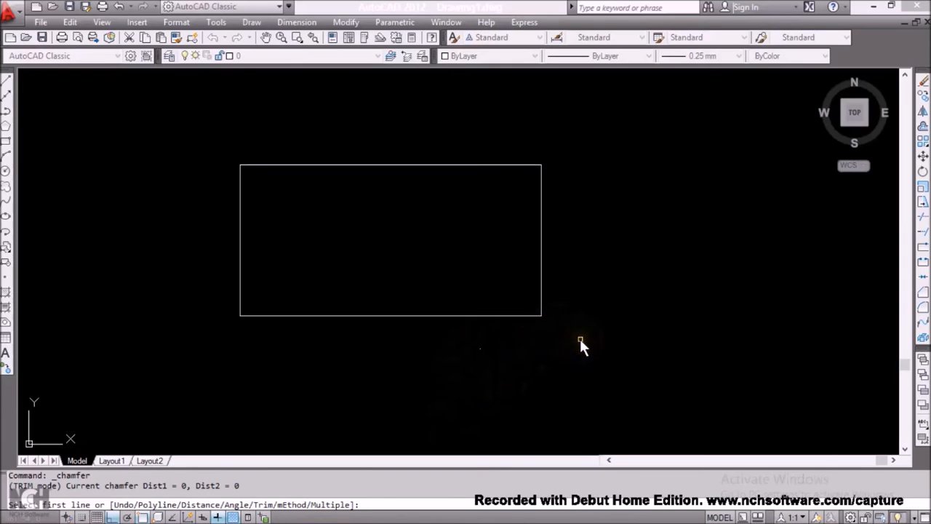
pyautogui.press('Escape')
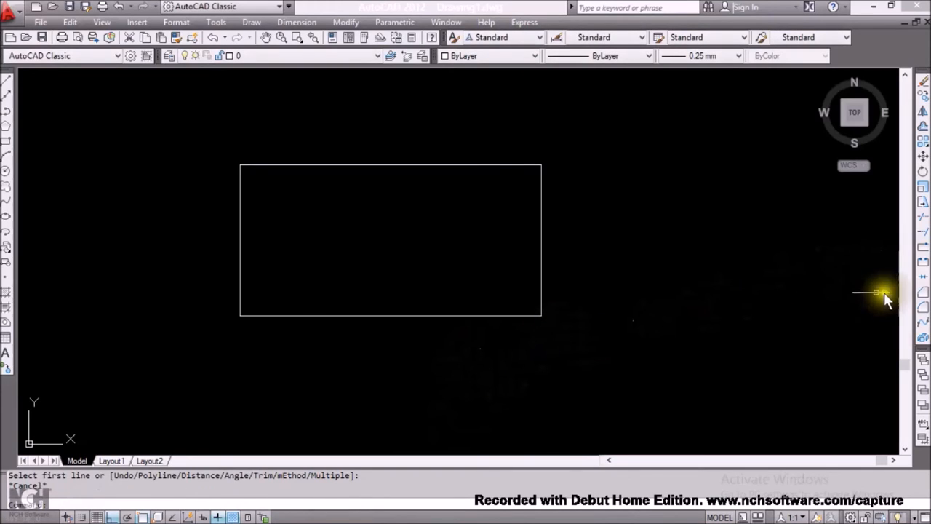
pyautogui.click(923, 292)
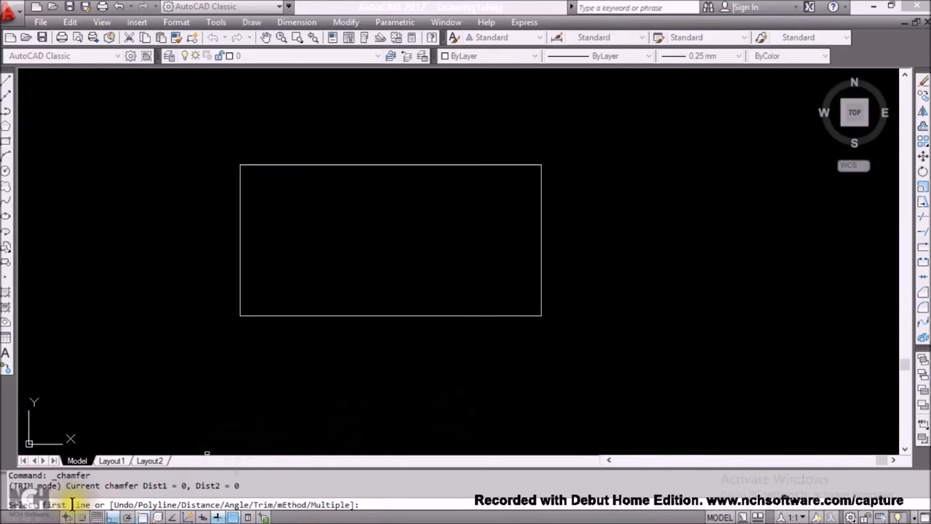
pyautogui.click(113, 516)
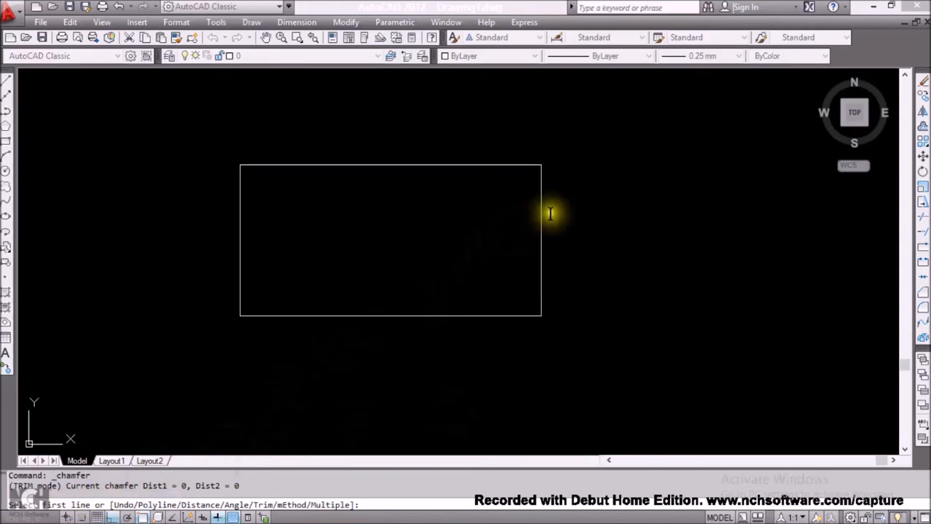
pyautogui.click(519, 165)
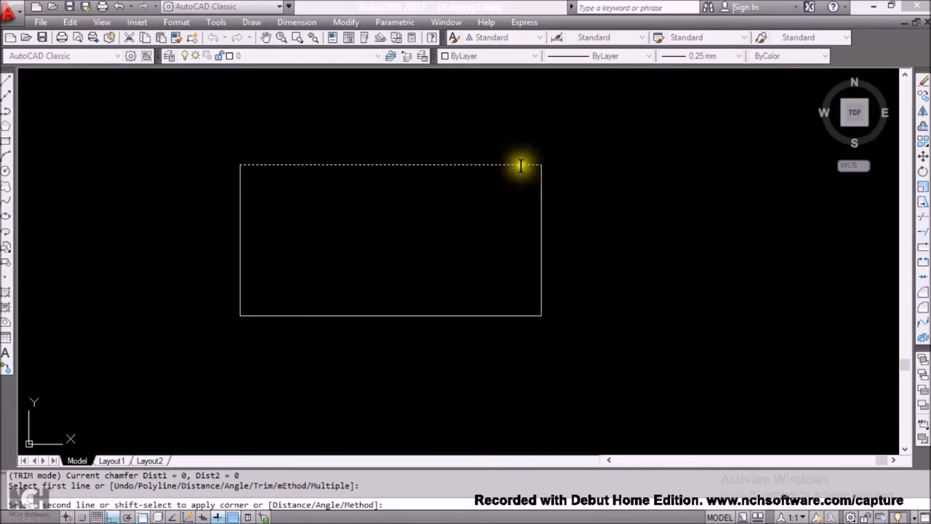
pyautogui.click(542, 201)
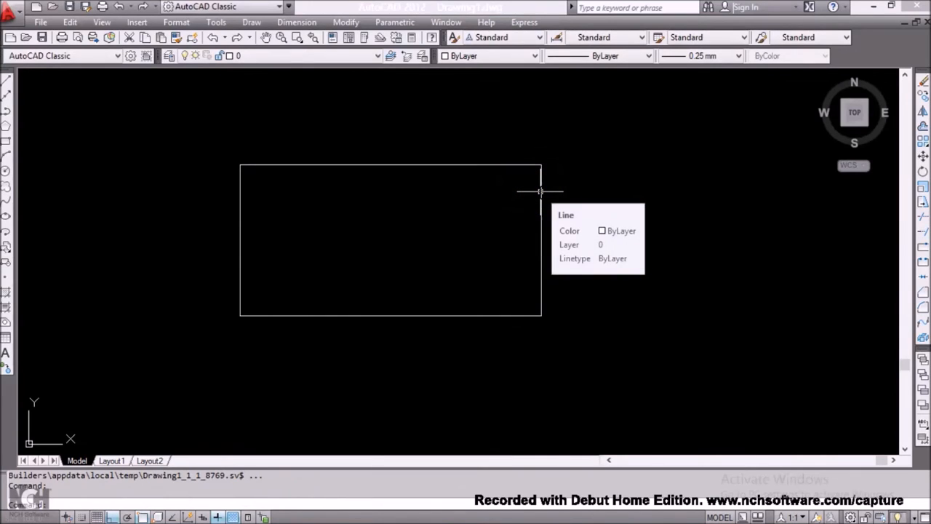
pyautogui.press('Escape')
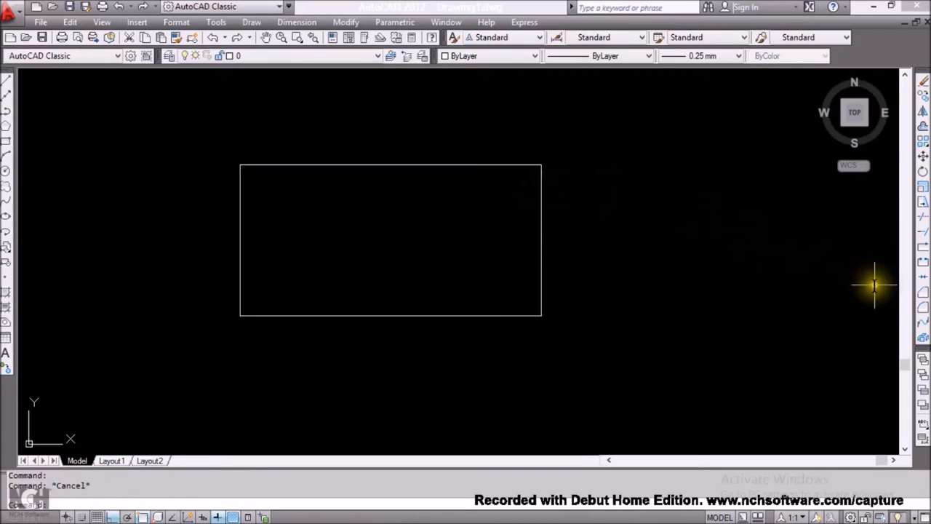
# Step: Chamfer the rectangle's upper-right corner with a first distance of 20 on the right line and a second distance of 30 on the top line
pyautogui.click(922, 292)
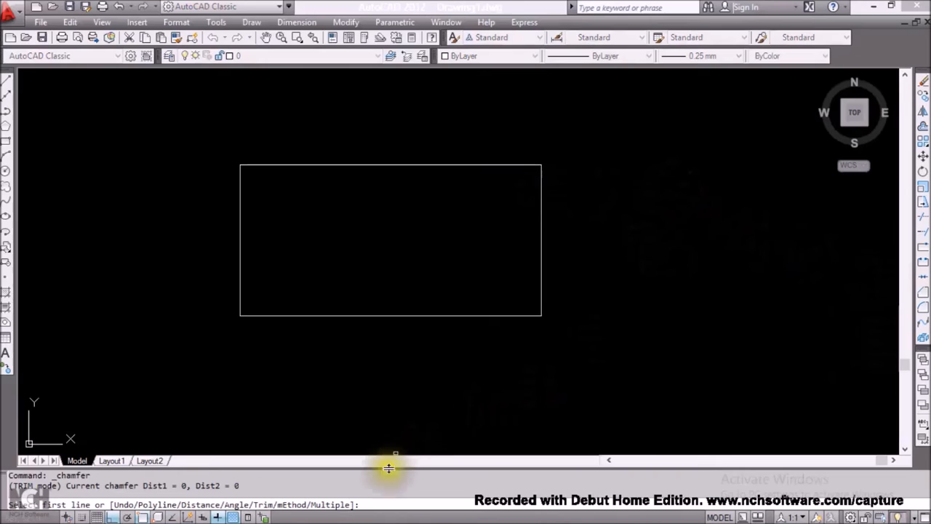
pyautogui.click(391, 499)
pyautogui.write('D')
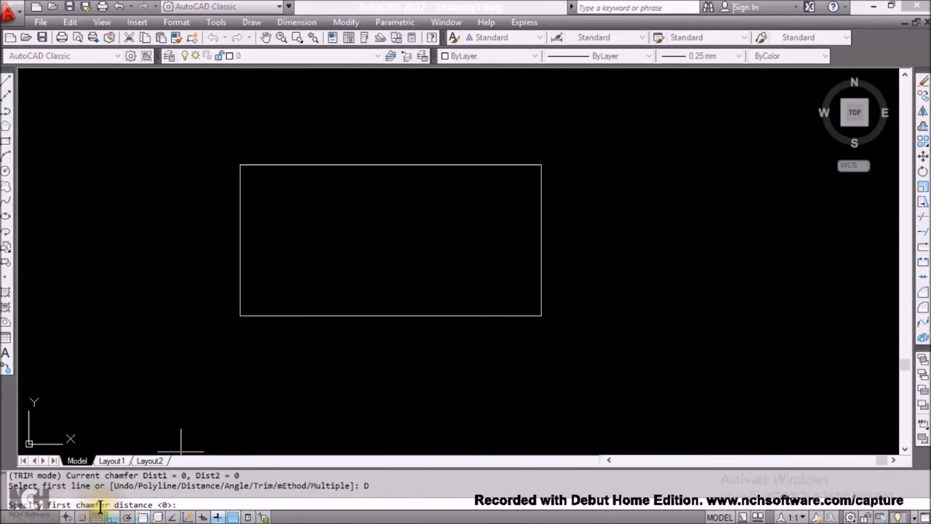
pyautogui.click(196, 504)
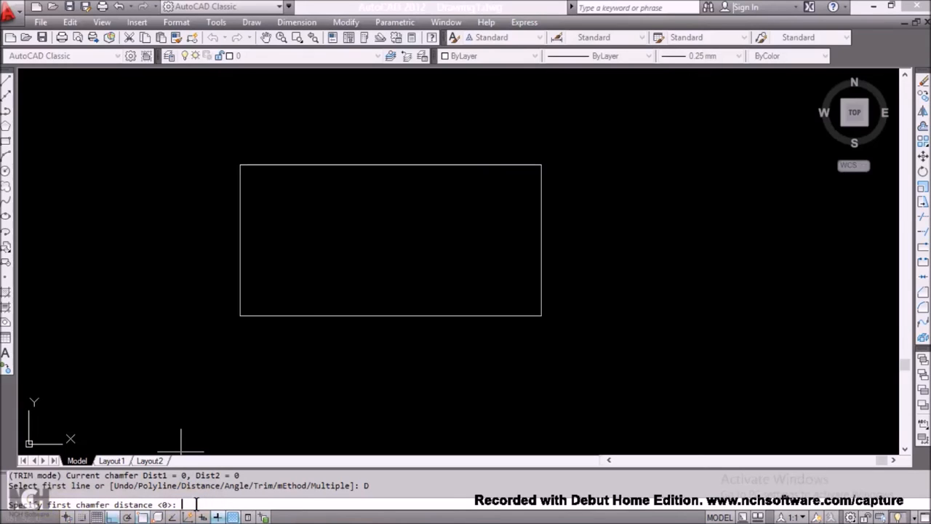
pyautogui.write('20')
pyautogui.press('Return')
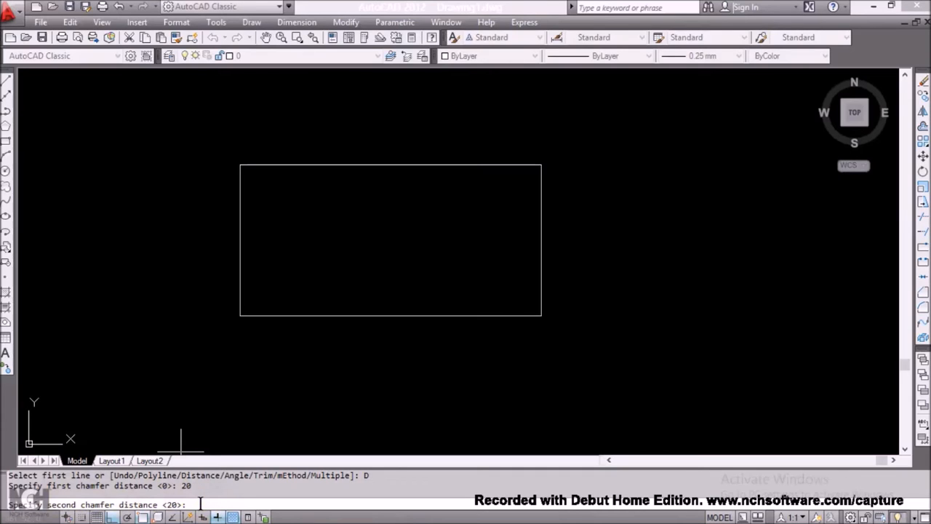
pyautogui.write('30')
pyautogui.press('Return')
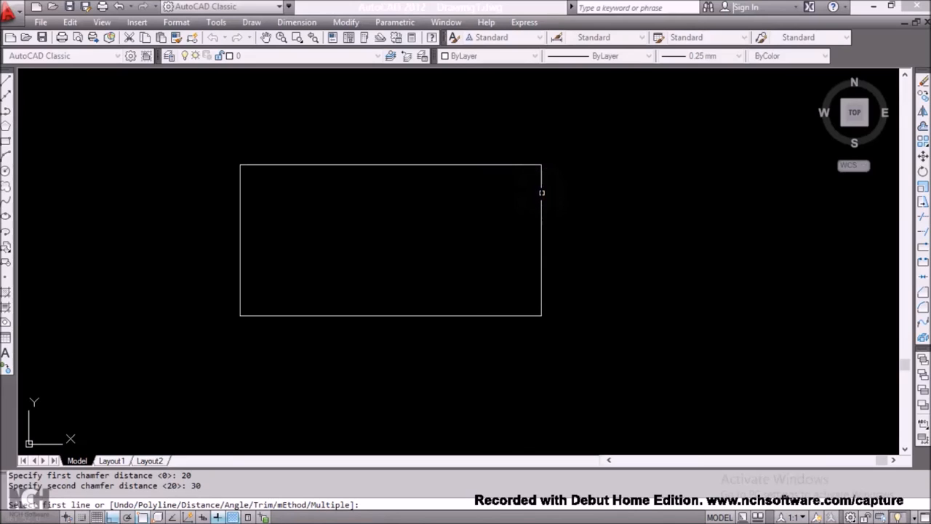
pyautogui.click(542, 192)
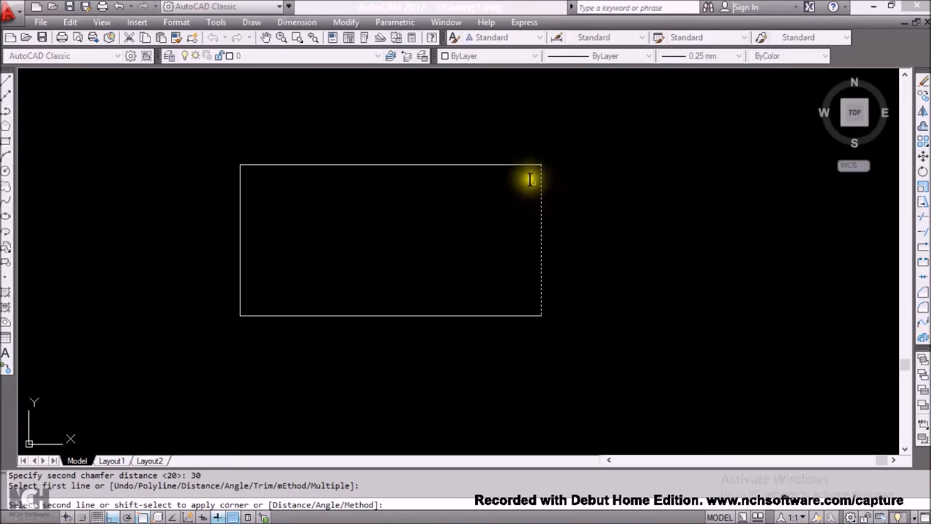
pyautogui.click(523, 165)
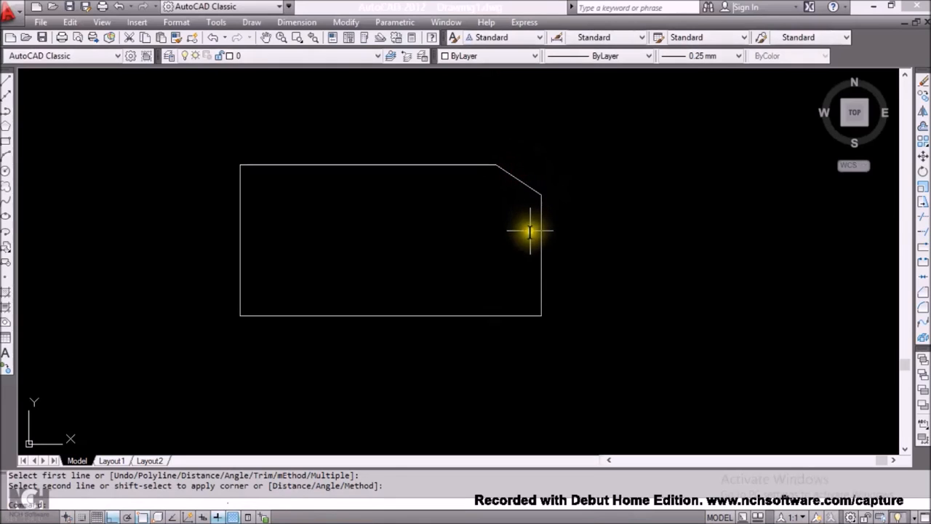
# Step: Chamfer the rectangle's lower-right corner between the right and bottom lines with distances 20 and 30
pyautogui.rightClick(565, 157)
pyautogui.click(595, 169)
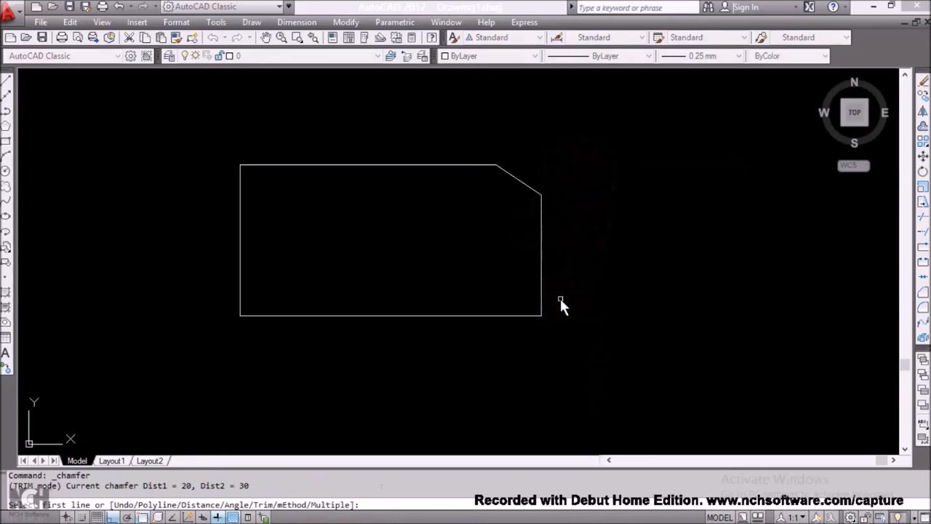
pyautogui.click(542, 300)
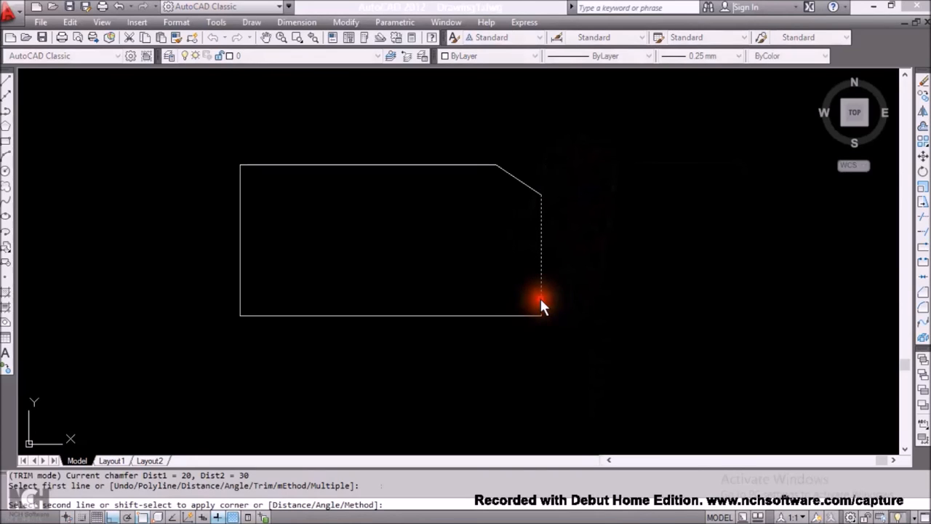
pyautogui.click(520, 316)
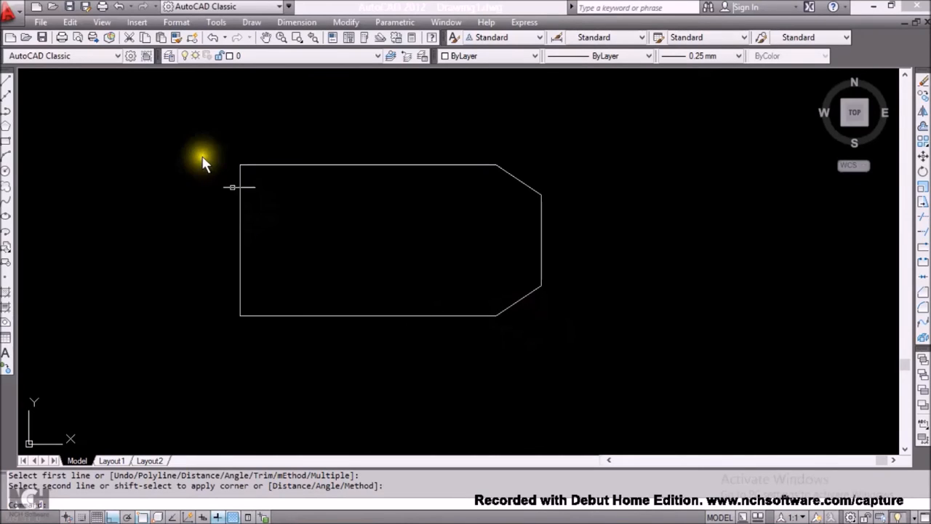
# Step: Chamfer the rectangle's upper-left and lower-left corners with distances 20 and 30, picking the left line first each time
pyautogui.rightClick(180, 117)
pyautogui.click(208, 128)
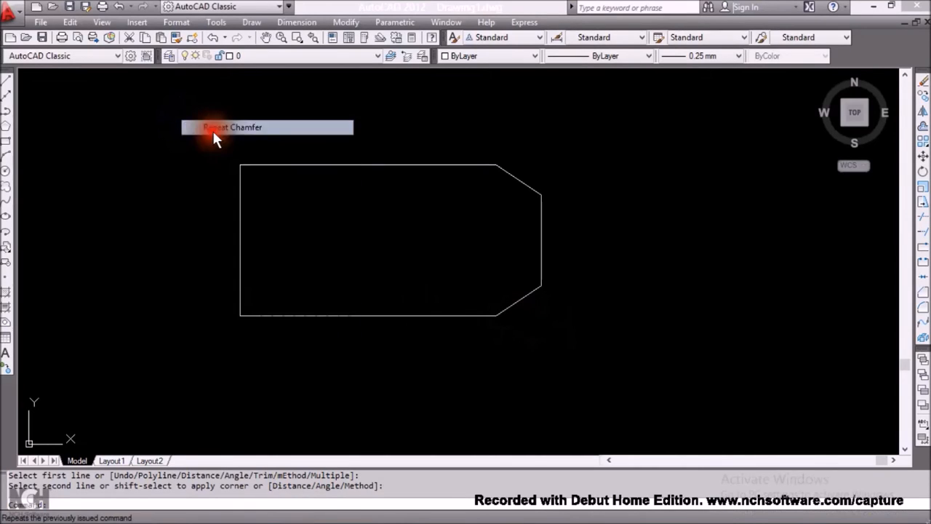
pyautogui.click(240, 182)
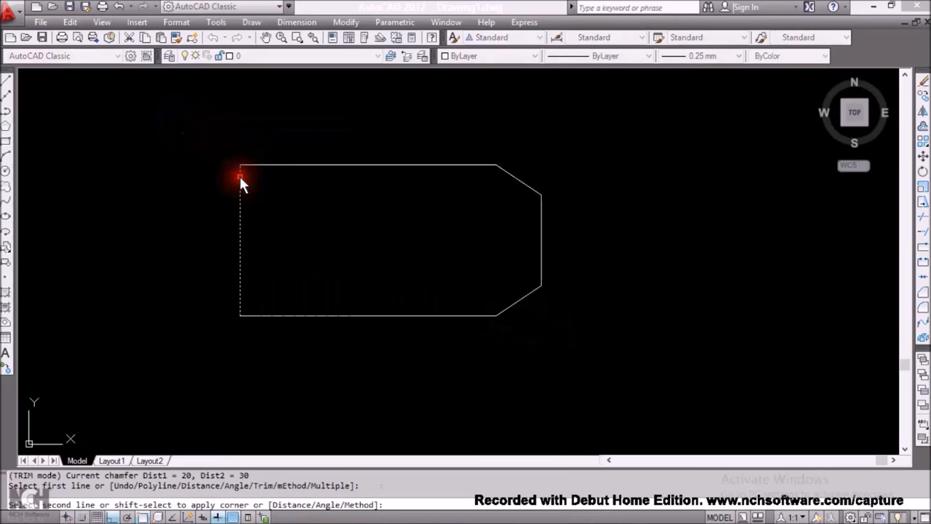
pyautogui.click(267, 167)
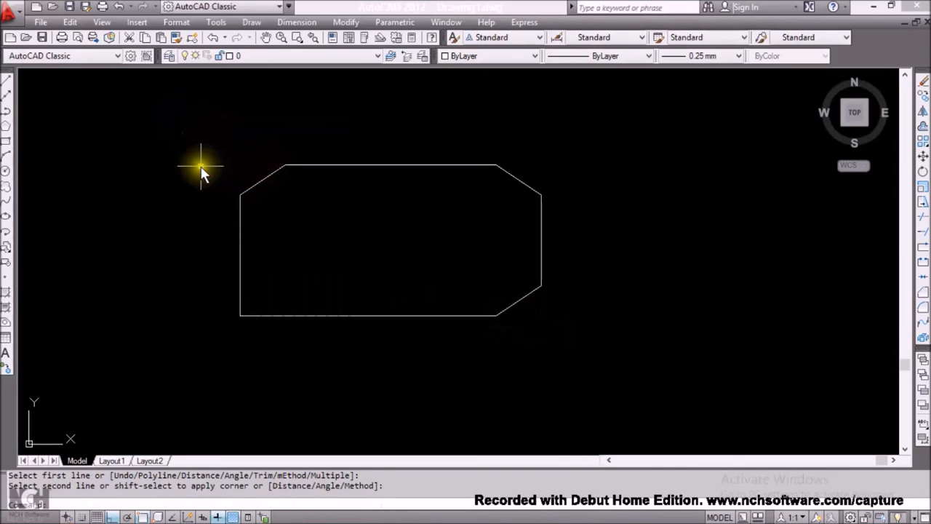
pyautogui.rightClick(201, 167)
pyautogui.click(226, 174)
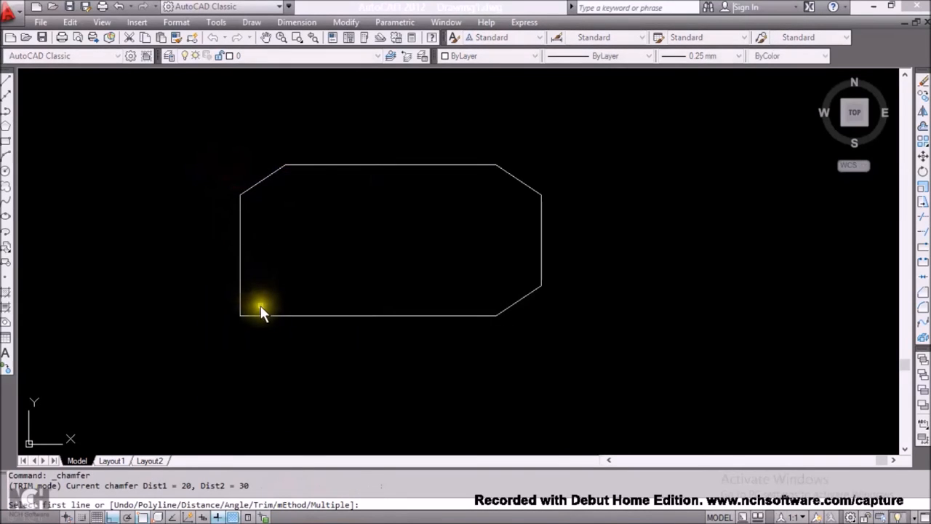
pyautogui.click(241, 301)
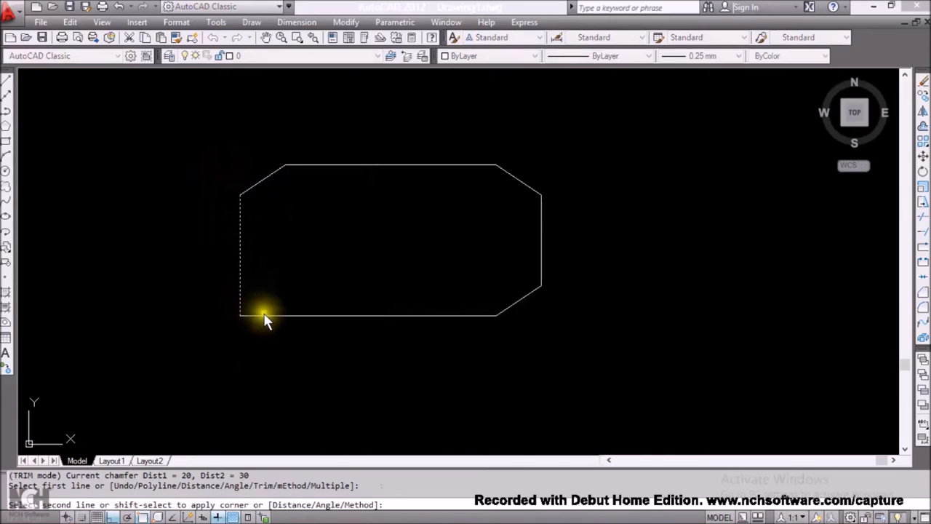
pyautogui.click(265, 316)
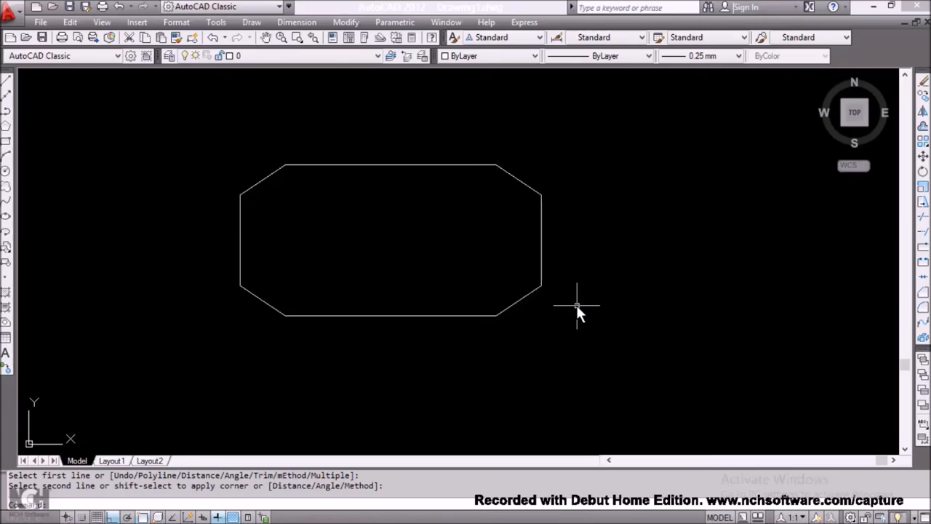
# Step: Undo the chamfers on all four corners of the rectangle
pyautogui.hotkey('ctrl', 'z')
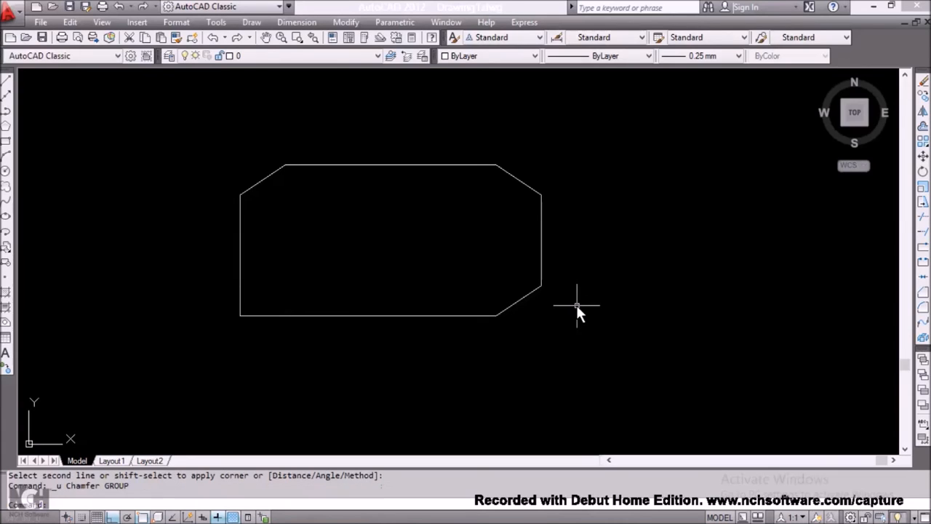
pyautogui.hotkey('ctrl', 'z')
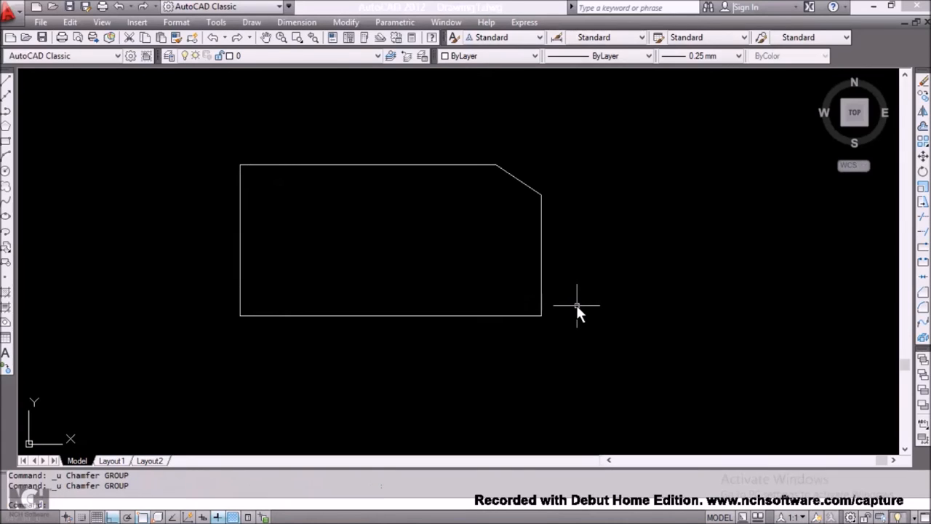
pyautogui.hotkey('ctrl', 'z')
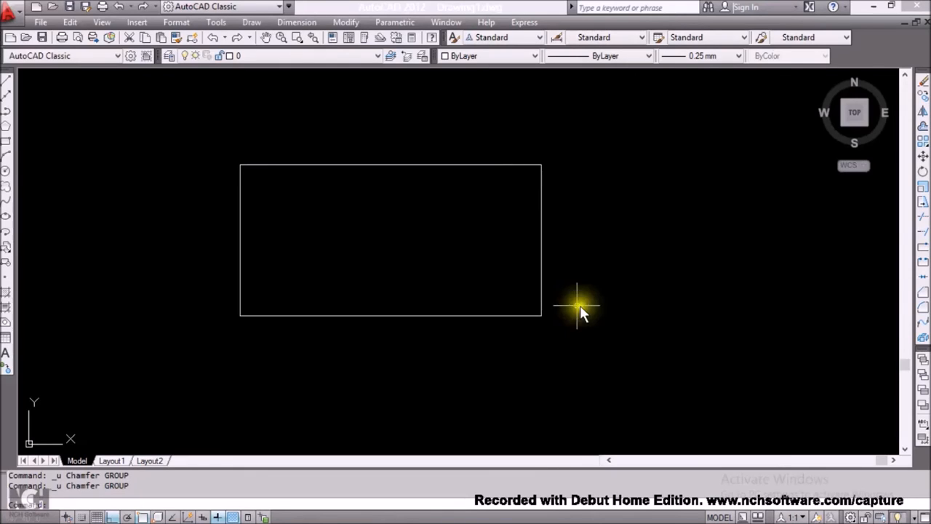
# Step: Fillet the rectangle's upper-right corner between the right and top lines with a radius of 25
pyautogui.click(923, 313)
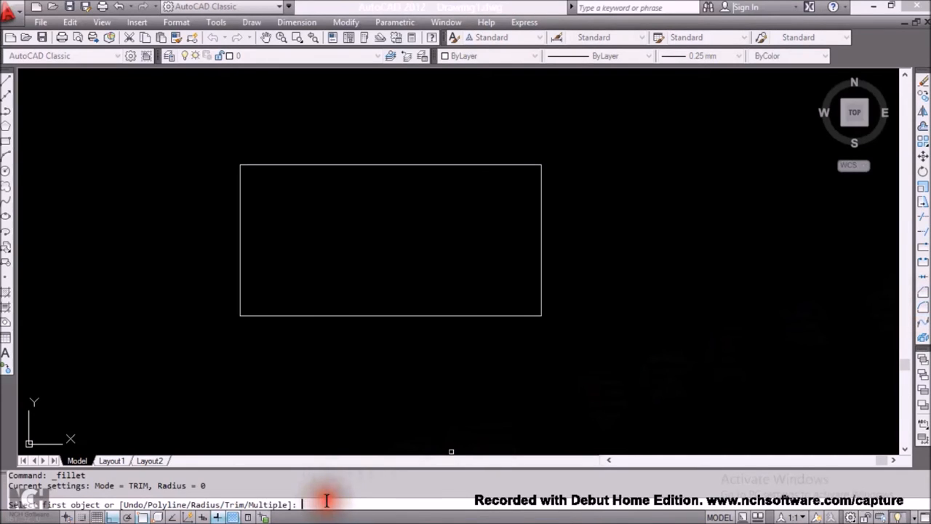
pyautogui.write('R')
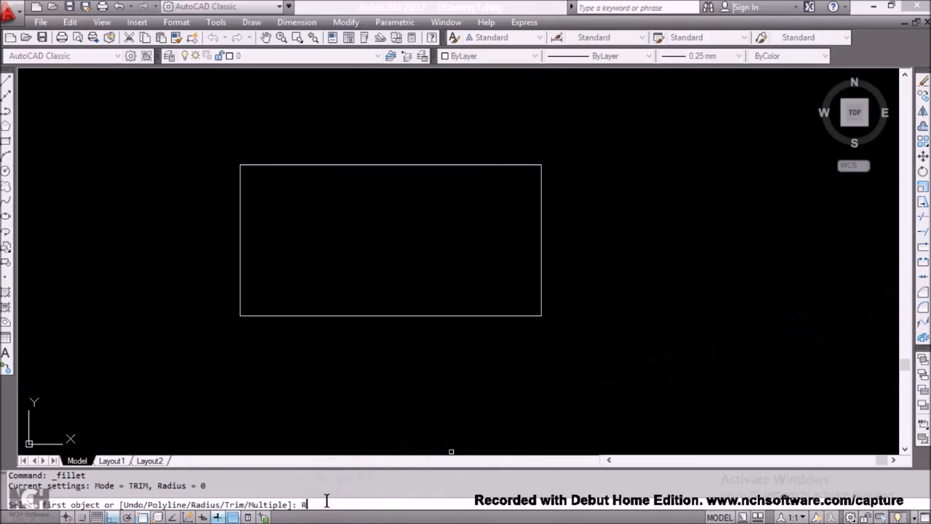
pyautogui.press('Return')
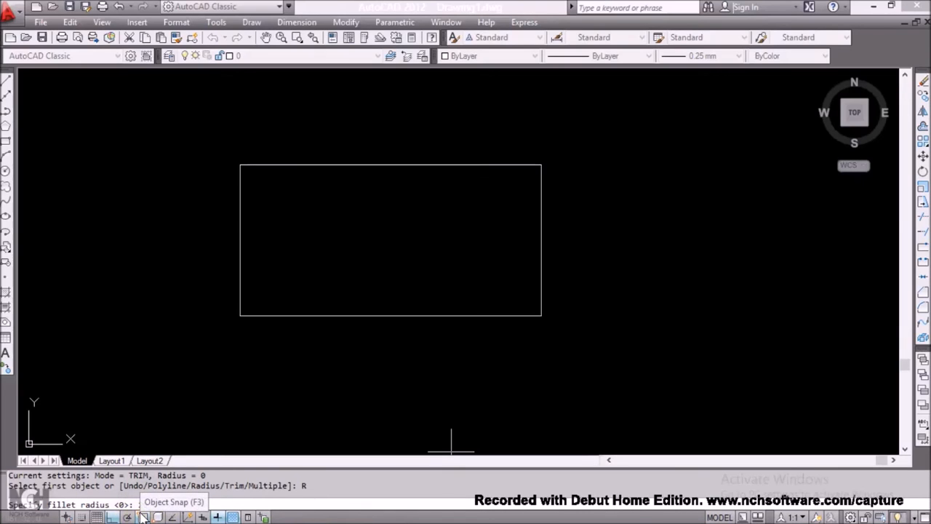
pyautogui.write('25')
pyautogui.press('Return')
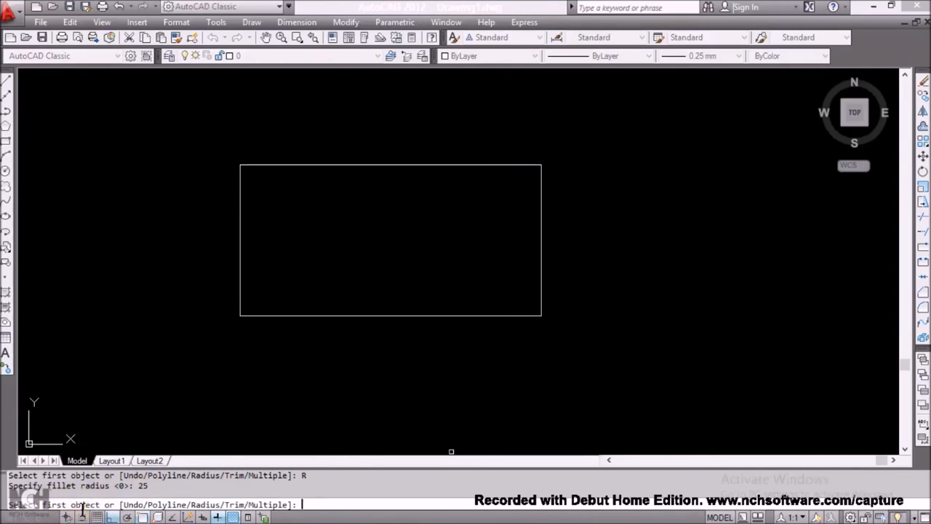
pyautogui.click(541, 190)
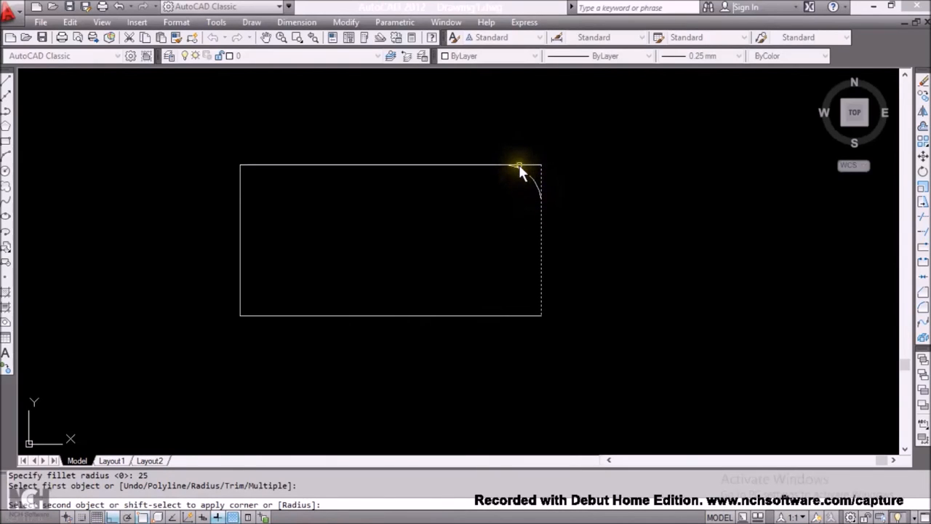
pyautogui.click(519, 166)
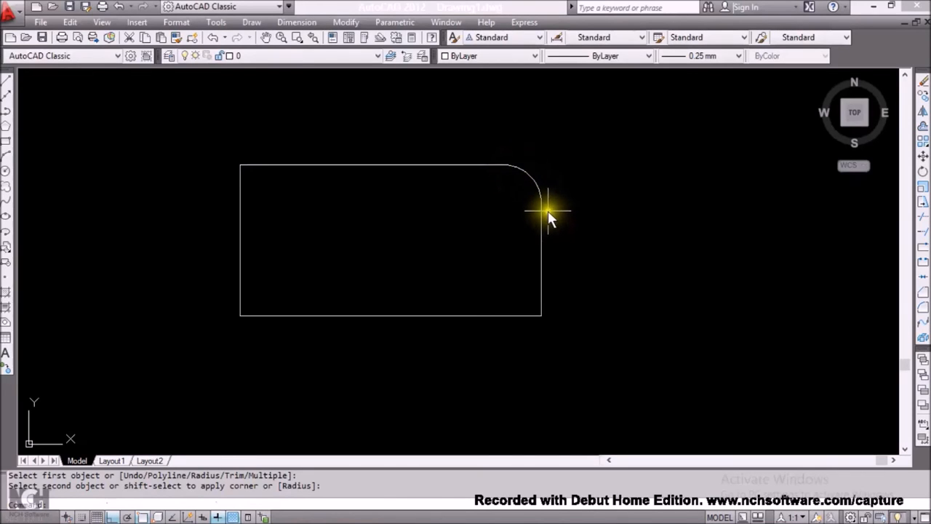
# Step: Fillet the rectangle's lower-right corner between the right and bottom lines with the same radius of 25
pyautogui.rightClick(577, 179)
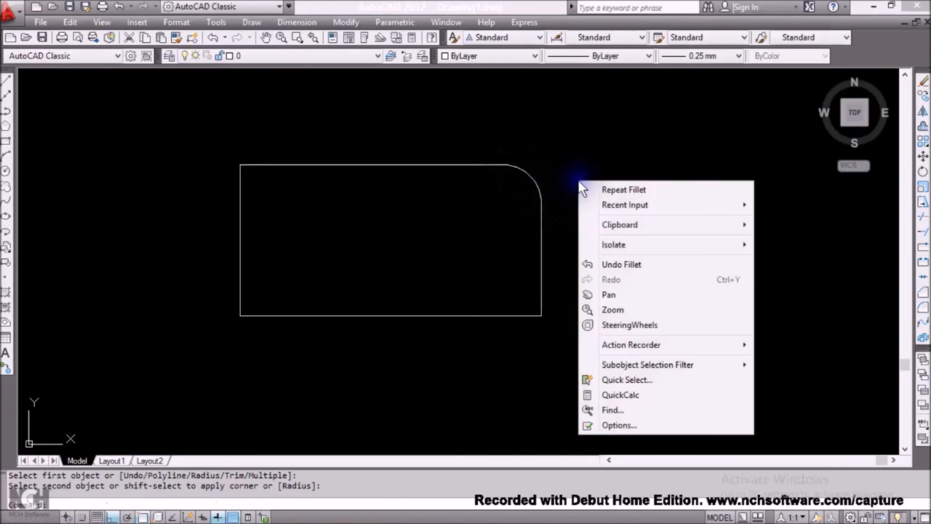
pyautogui.click(603, 187)
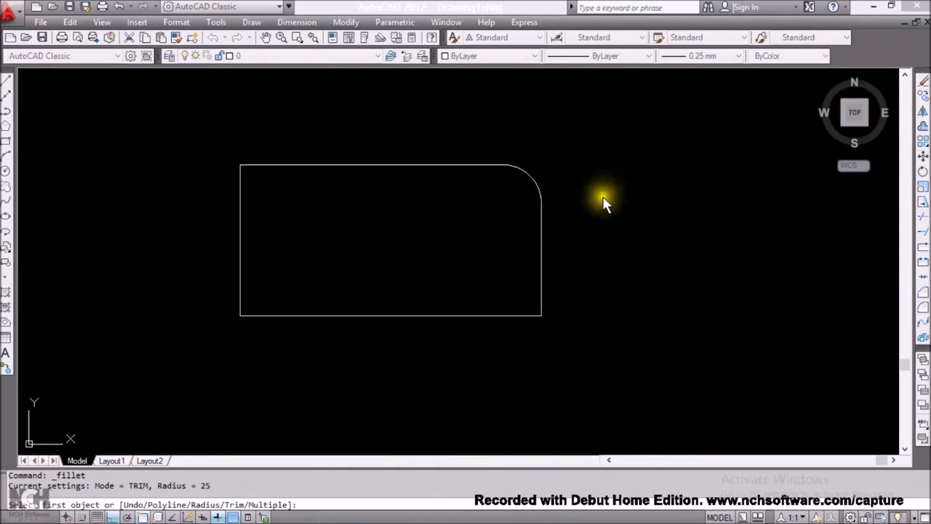
pyautogui.click(541, 308)
pyautogui.click(527, 316)
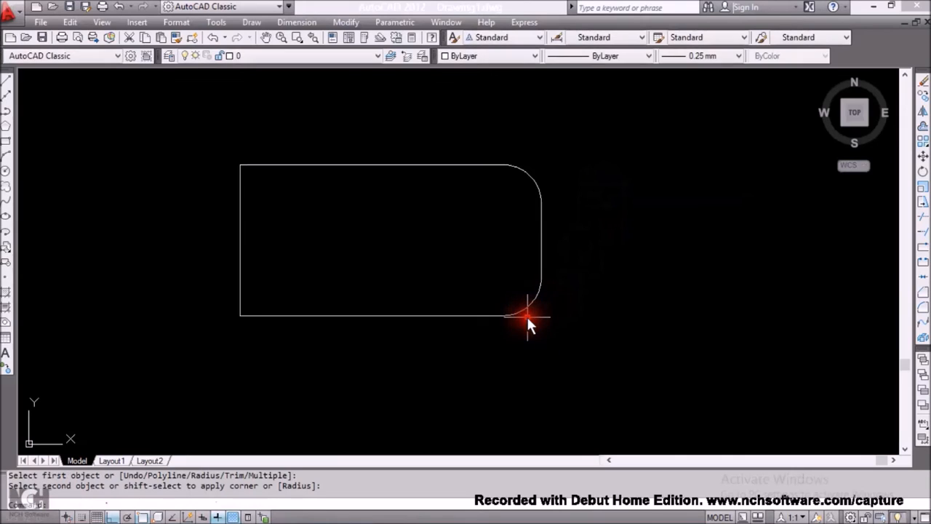
# Step: Fillet the rectangle's upper-left and lower-left corners with a radius of 25
pyautogui.rightClick(211, 129)
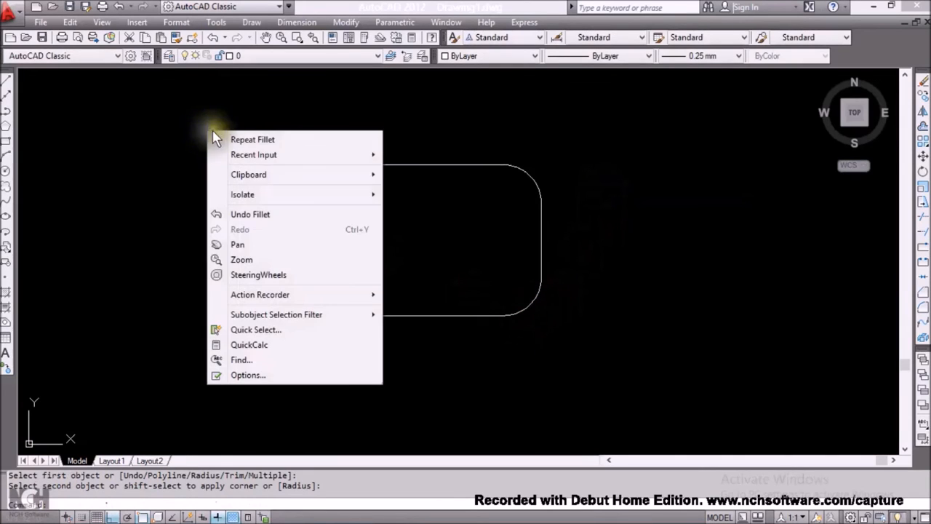
pyautogui.click(222, 139)
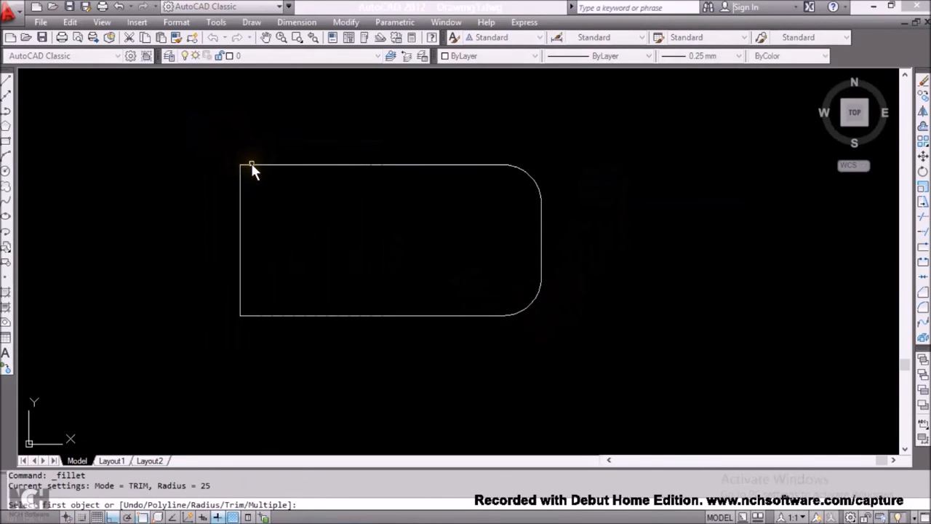
pyautogui.click(248, 165)
pyautogui.click(243, 182)
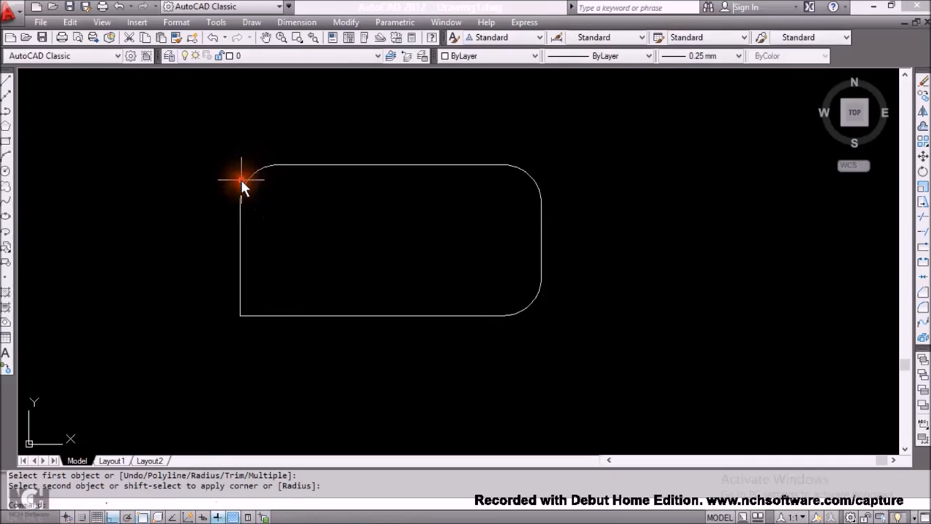
pyautogui.rightClick(172, 162)
pyautogui.click(198, 170)
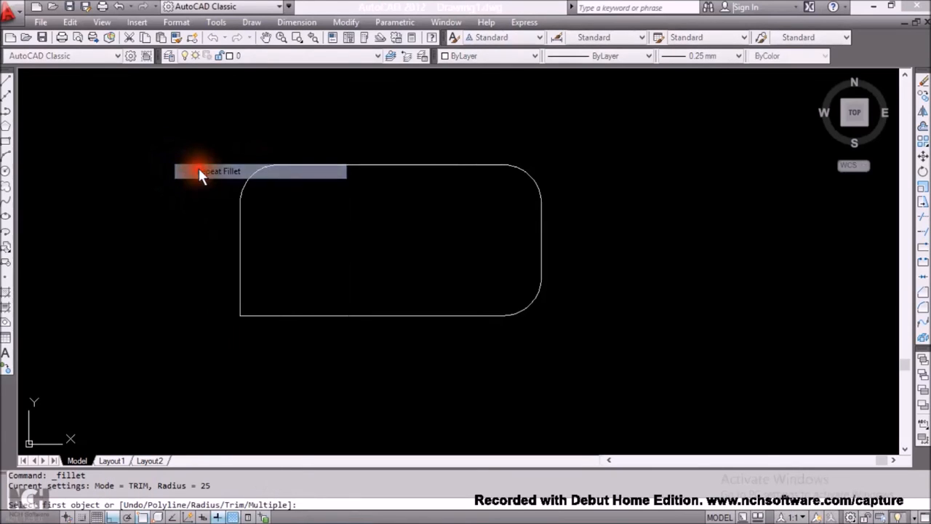
pyautogui.click(239, 302)
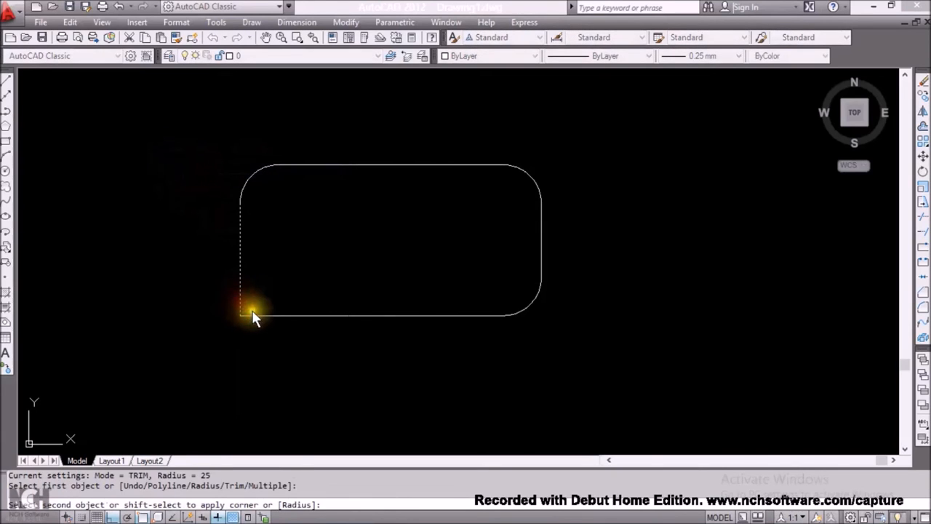
pyautogui.click(255, 315)
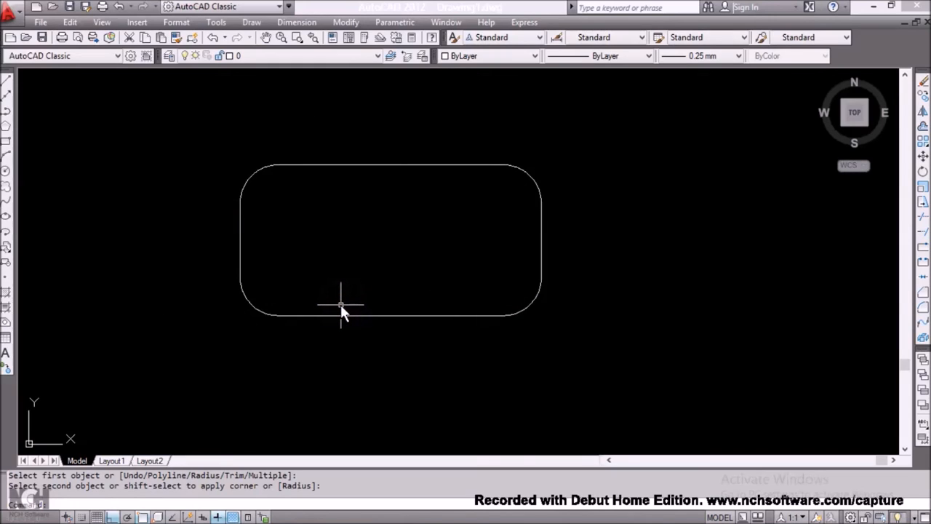
# Step: Undo the fillets on all four corners of the rectangle
pyautogui.hotkey('ctrl', 'z')
pyautogui.hotkey('ctrl', 'z')
pyautogui.hotkey('ctrl', 'z')
pyautogui.hotkey('ctrl', 'z')
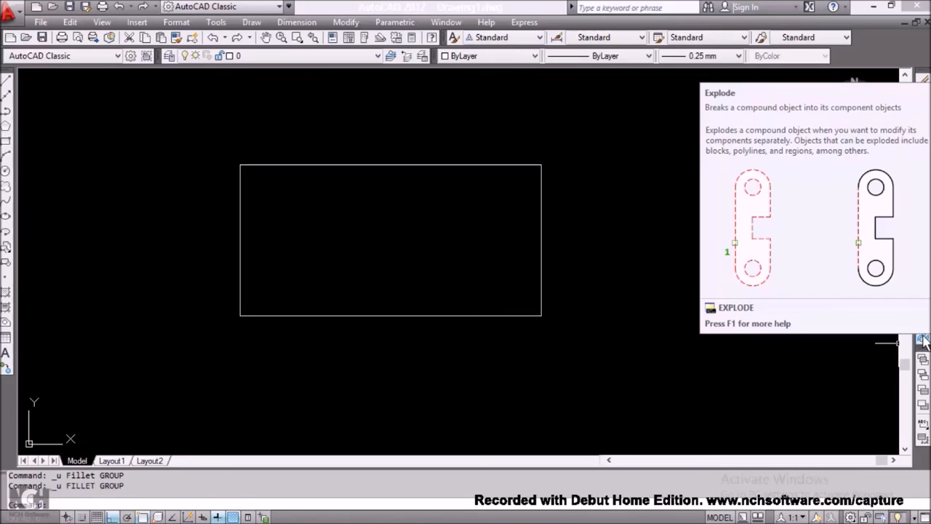
# Step: Start the Explode command for breaking a compound object into its component objects
pyautogui.click(924, 341)
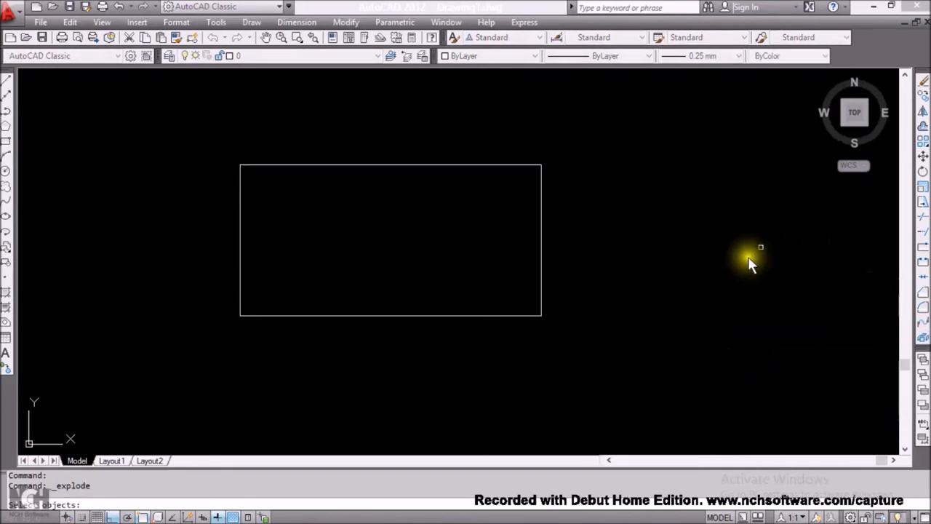